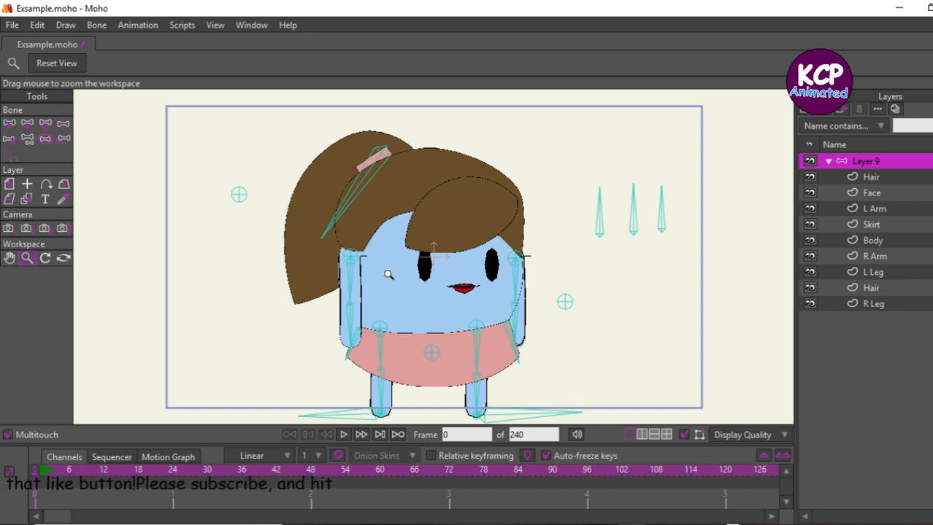
# - Test the character's rig by bending both arms and one leg with Manipulate Bones
pyautogui.click(63, 123)
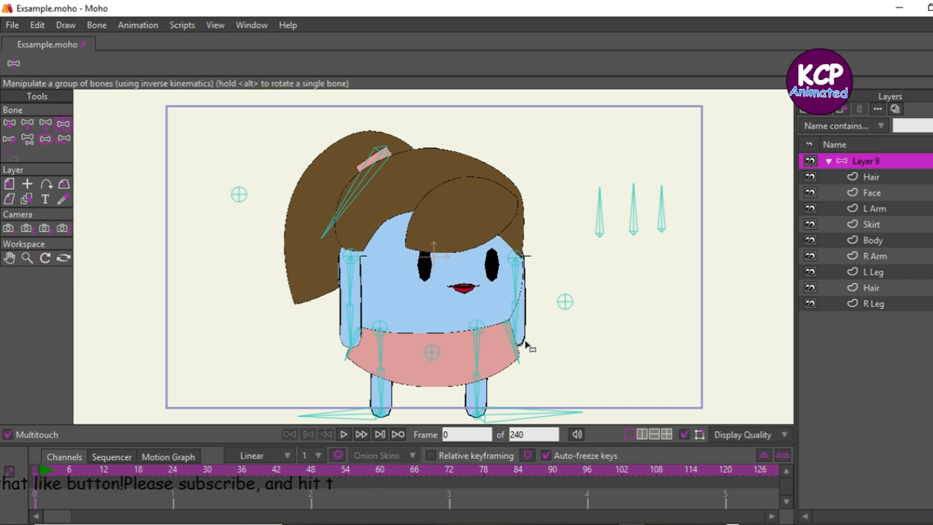
pyautogui.moveTo(521, 324); pyautogui.dragTo(513, 299)
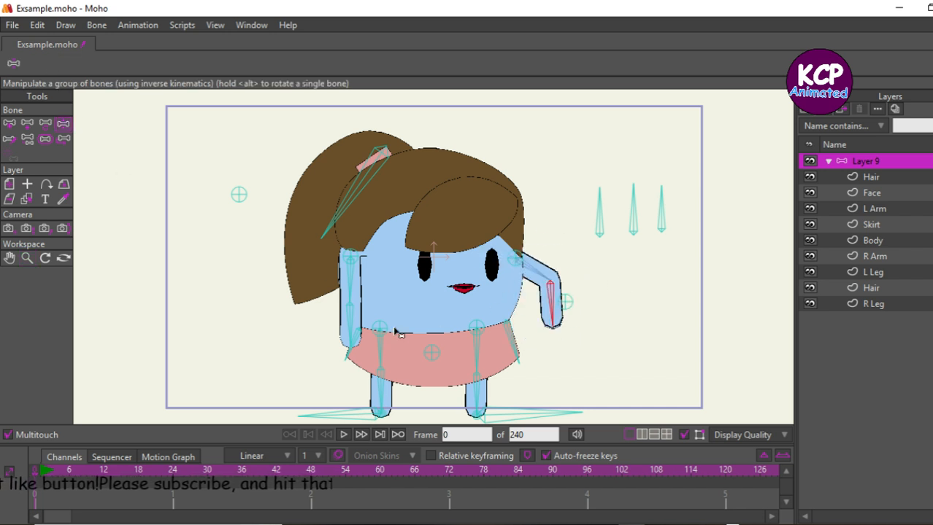
pyautogui.moveTo(351, 327); pyautogui.dragTo(328, 372)
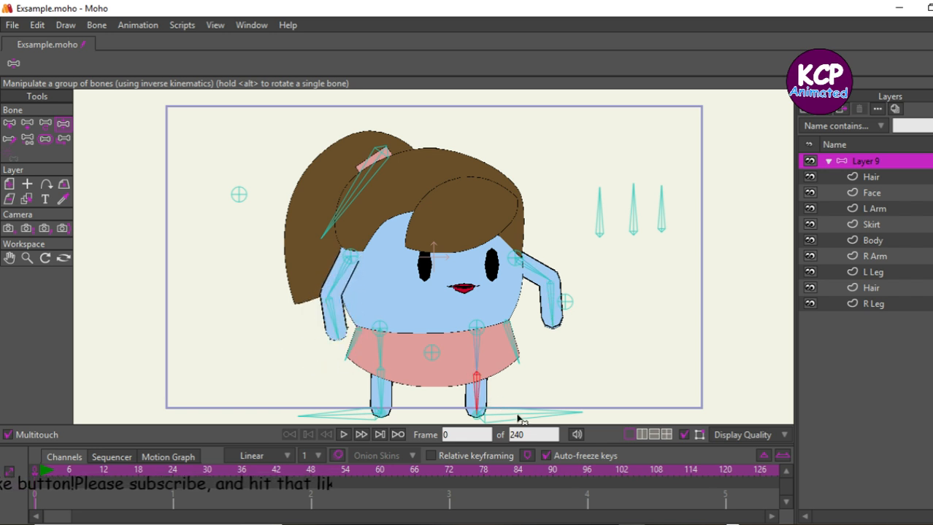
pyautogui.moveTo(522, 420); pyautogui.dragTo(521, 397)
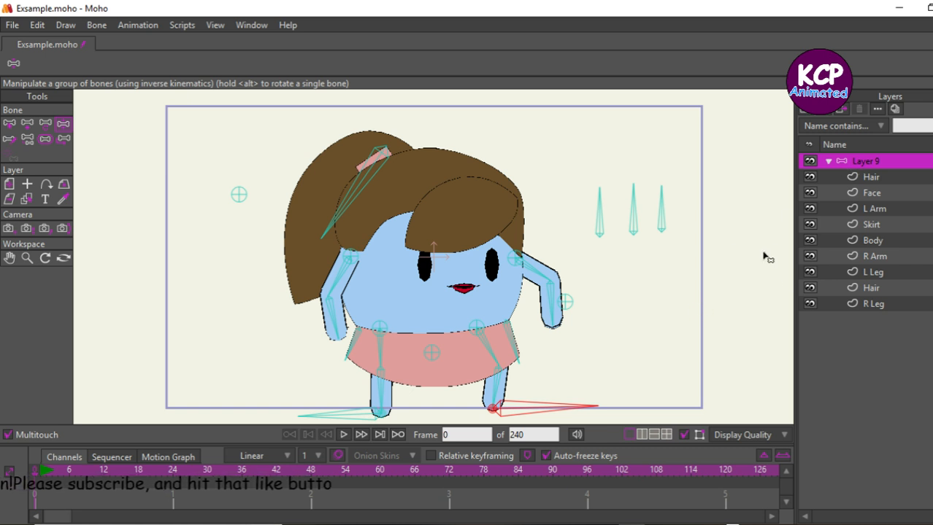
# - Collapse the character's bone layer and rename it sALLY
pyautogui.click(828, 161)
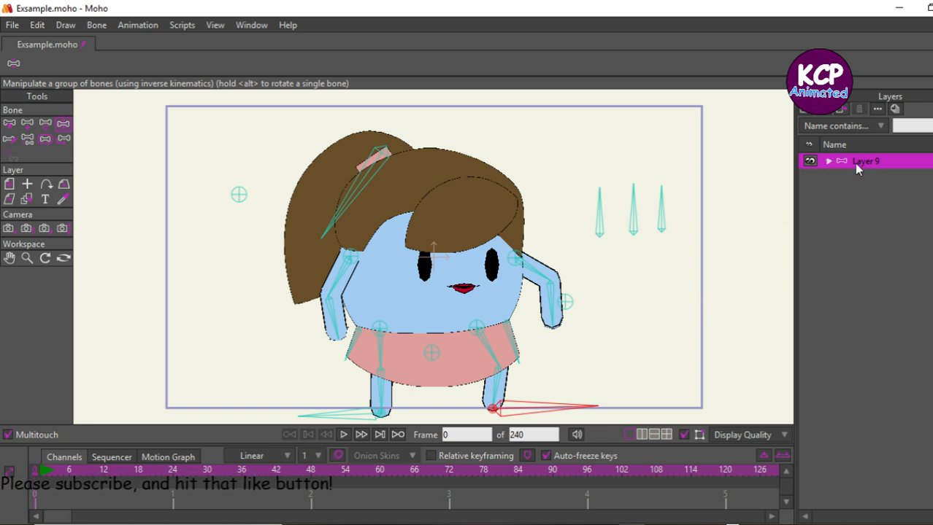
pyautogui.doubleClick(867, 162)
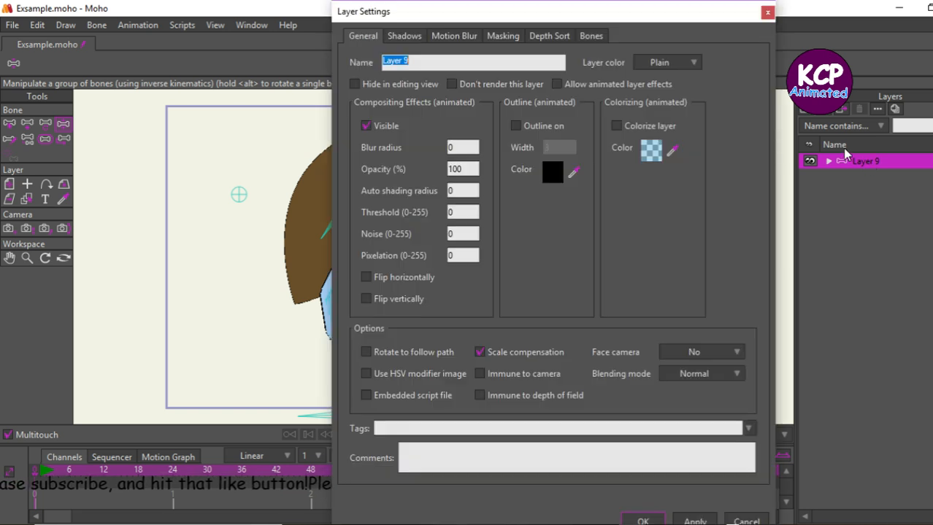
pyautogui.write('aAL')
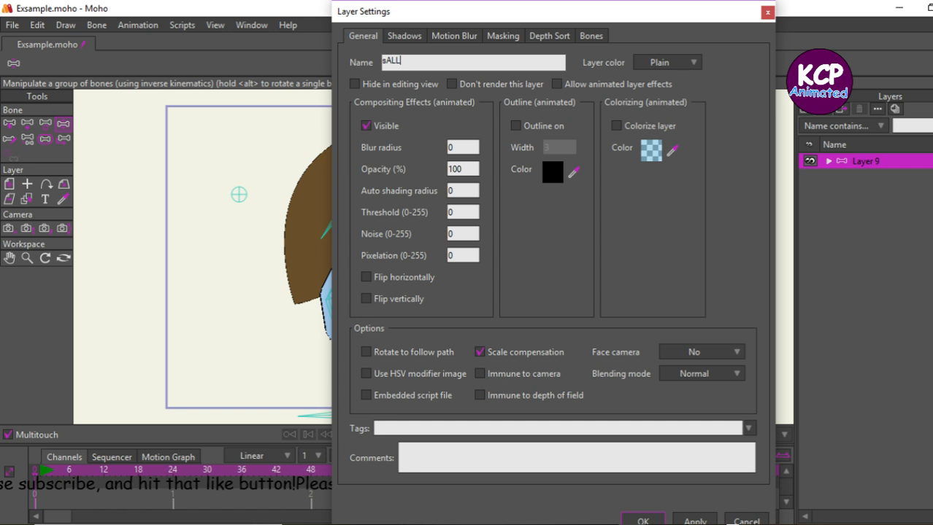
pyautogui.write('LY')
pyautogui.press('Return')
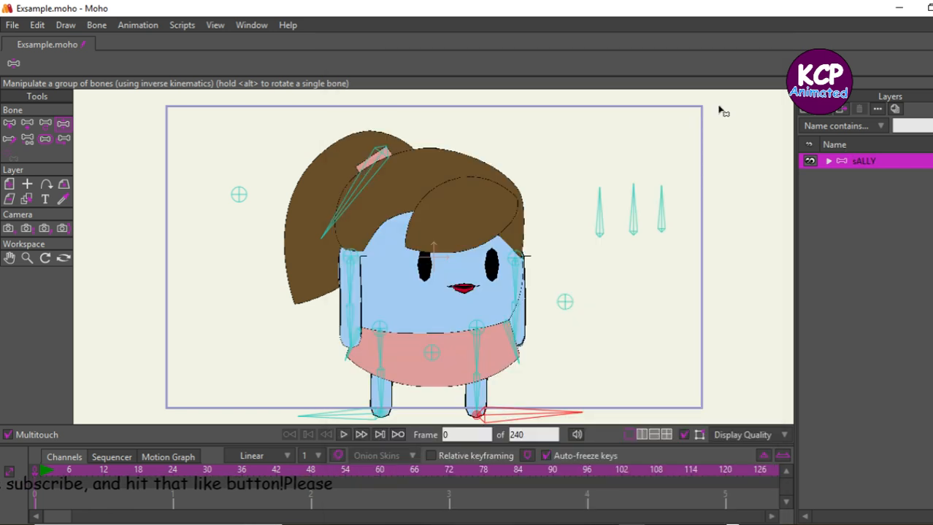
# - Set the sALLY layer's origin between the character's feet, at about X -0.0167, Y -1.0155
pyautogui.click(27, 184)
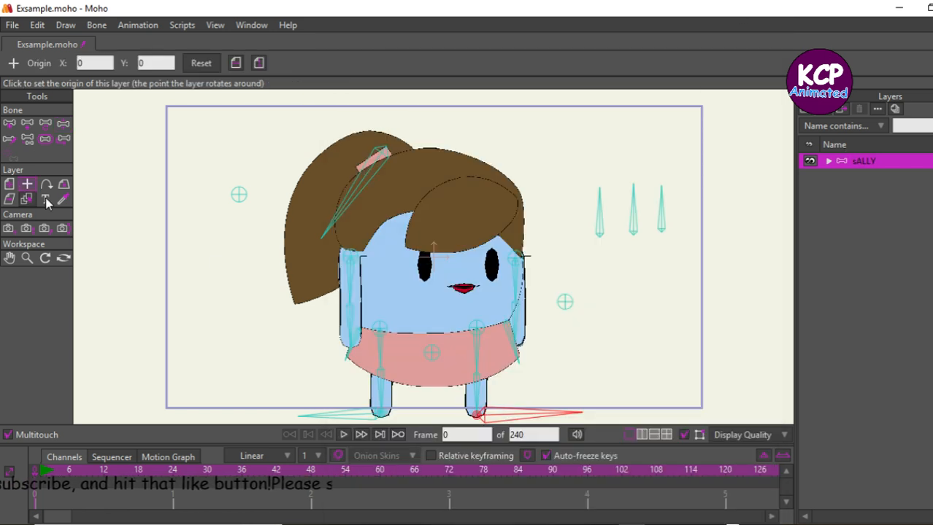
pyautogui.click(430, 410)
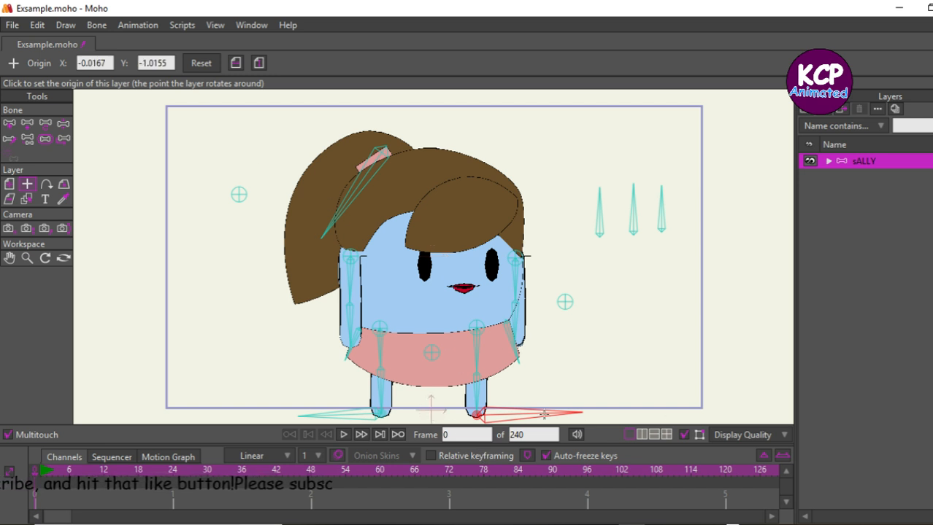
pyautogui.click(829, 160)
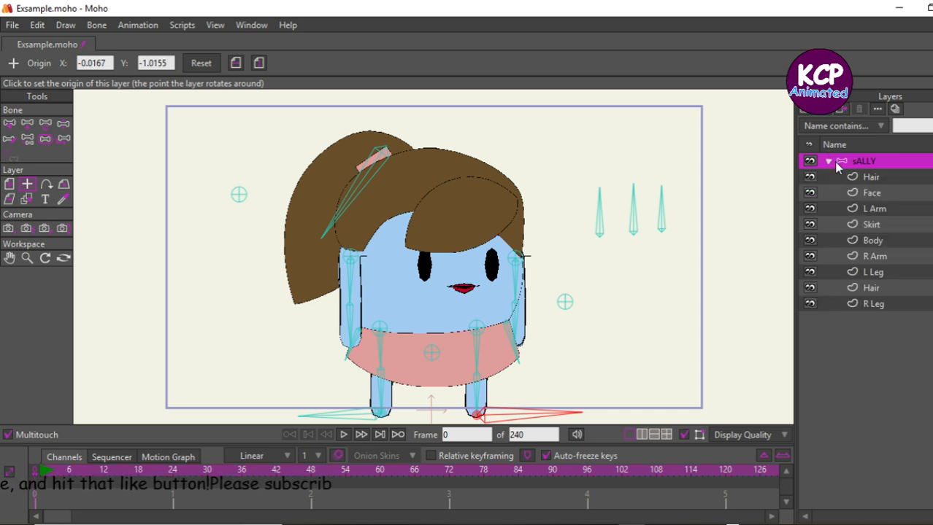
pyautogui.click(829, 162)
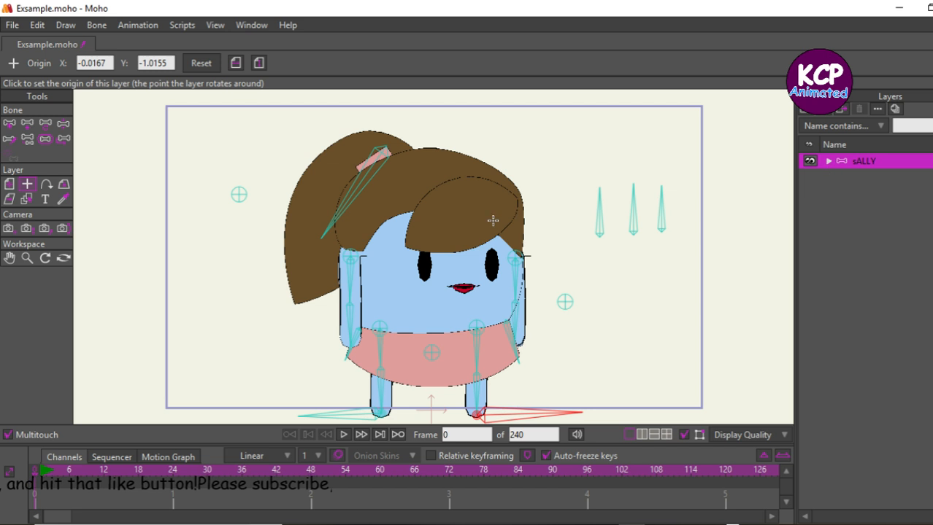
# - Scale the whole sALLY layer down uniformly to about 0.7247 and hide it
pyautogui.click(10, 185)
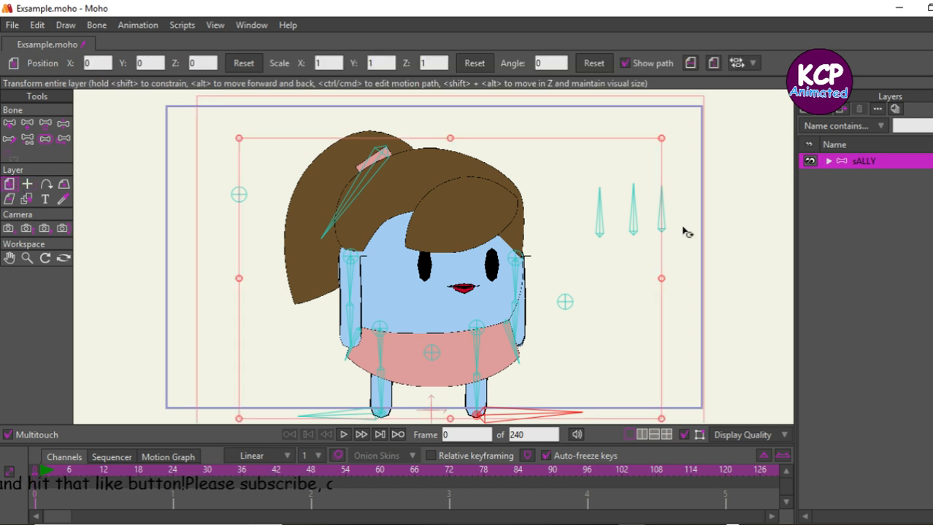
pyautogui.moveTo(662, 140); pyautogui.dragTo(608, 215)
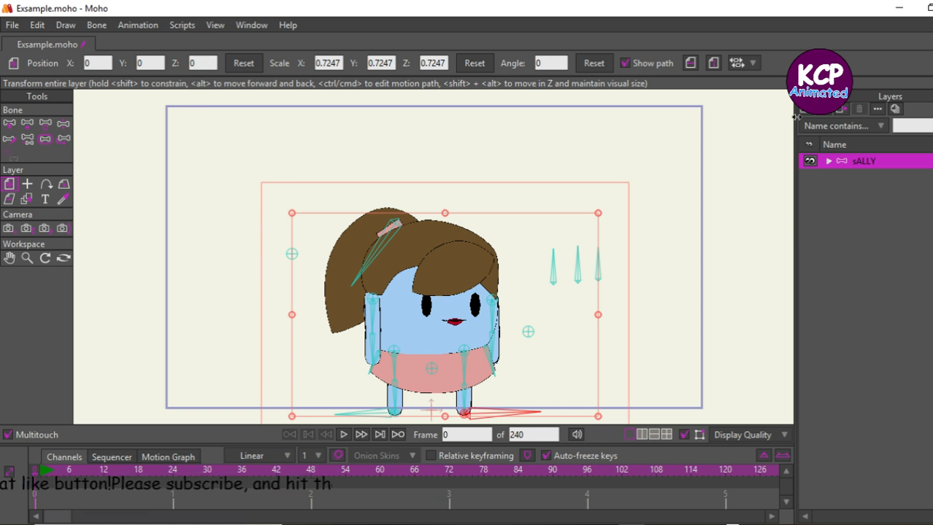
pyautogui.click(808, 160)
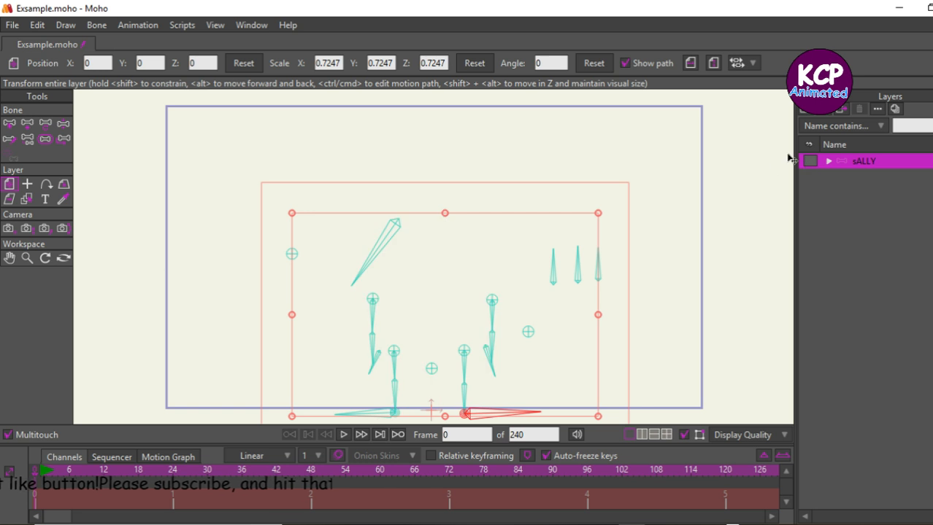
# - Add a new vector layer named sKY above the character layer
pyautogui.click(803, 111)
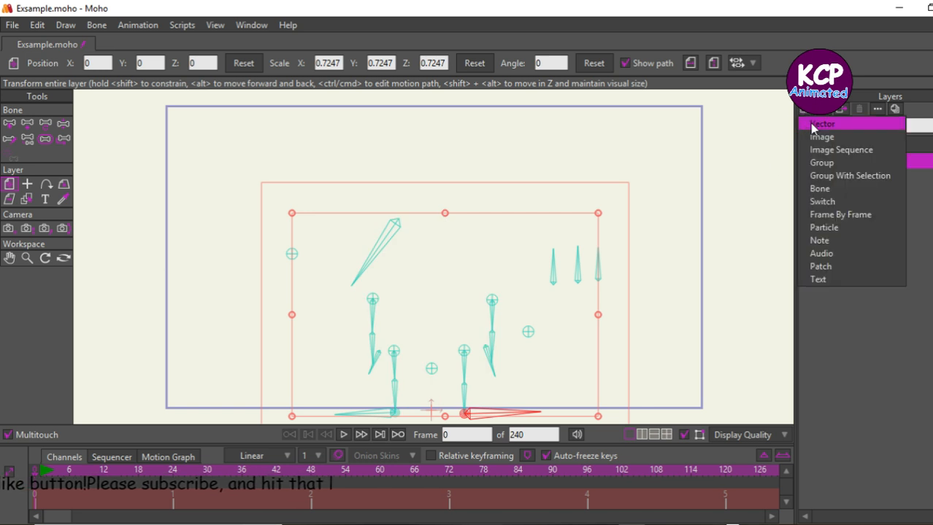
pyautogui.click(812, 125)
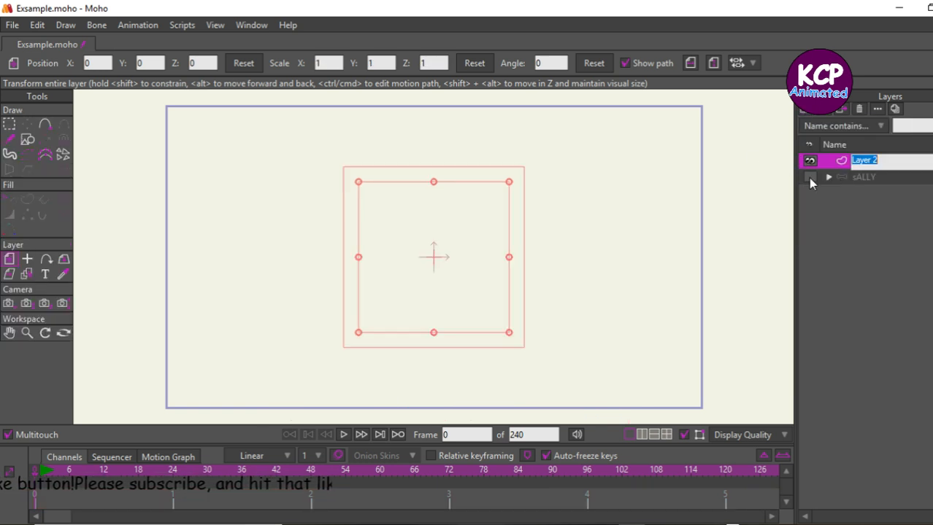
pyautogui.write('sK')
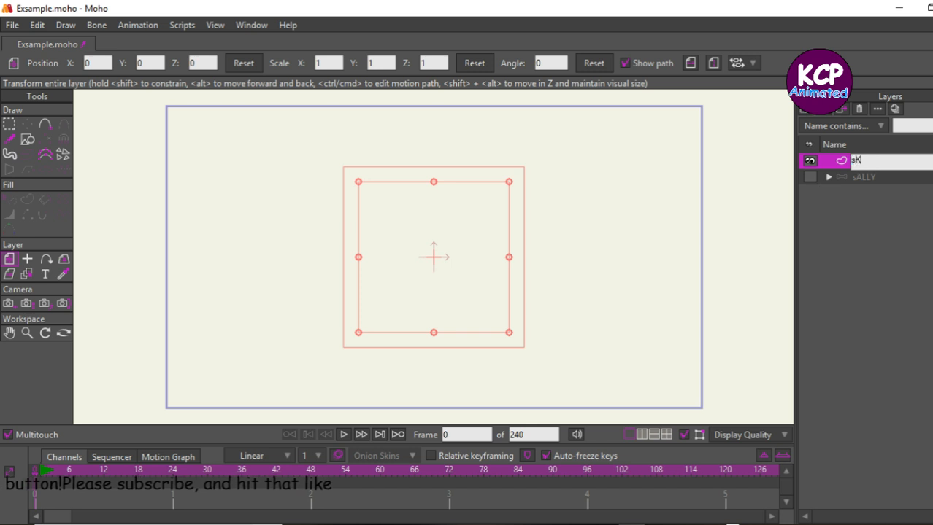
pyautogui.write('Y')
pyautogui.press('Return')
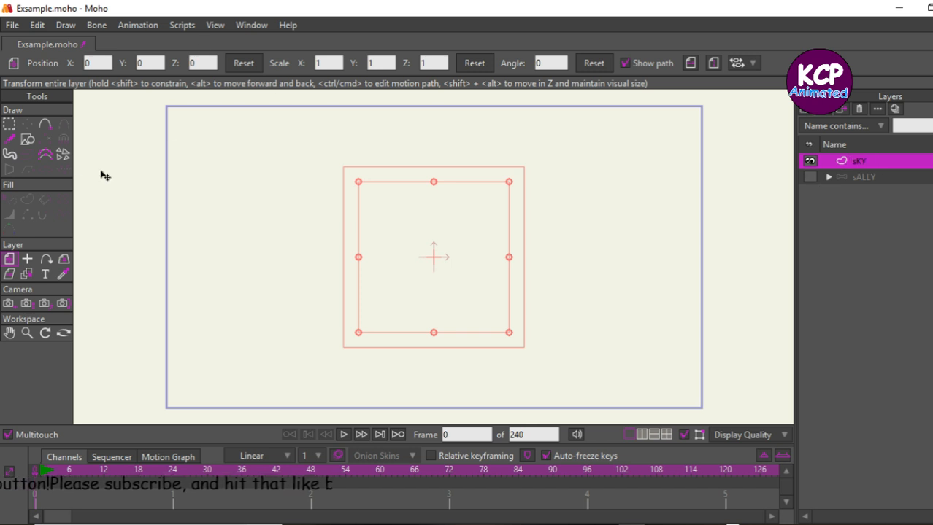
# - Draw a filled rectangle on the sKY layer that extends slightly beyond the whole camera frame
pyautogui.click(28, 139)
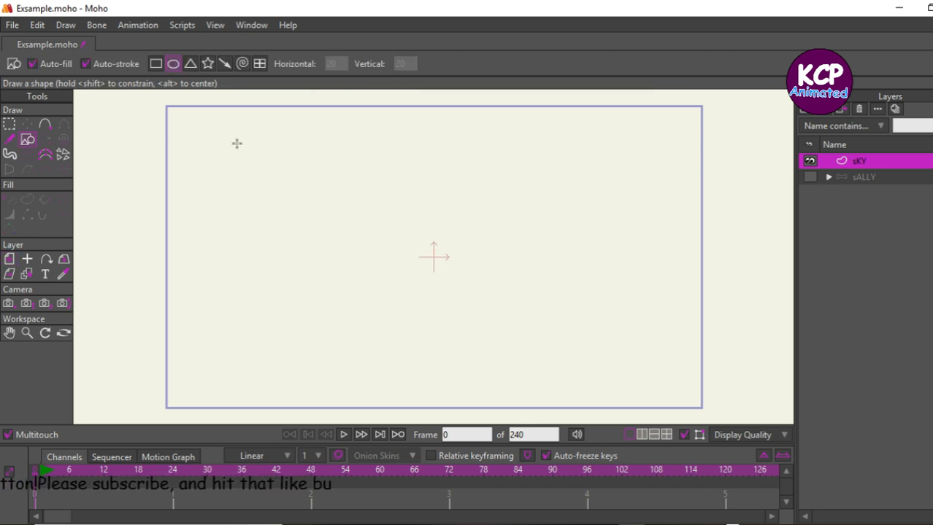
pyautogui.click(155, 64)
pyautogui.moveTo(136, 100); pyautogui.dragTo(711, 413)
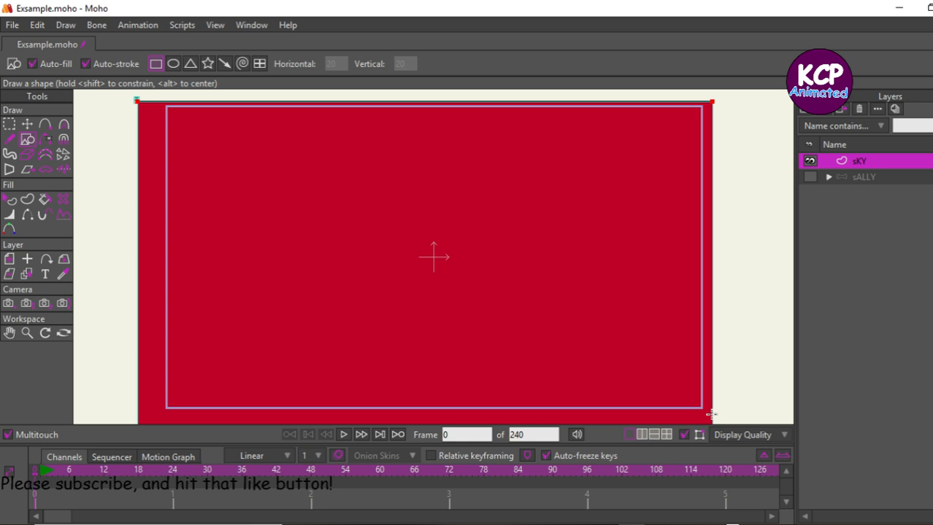
# - Select the sky rectangle and change its fill to a teal swatch in the Style window
pyautogui.click(11, 200)
pyautogui.click(356, 278)
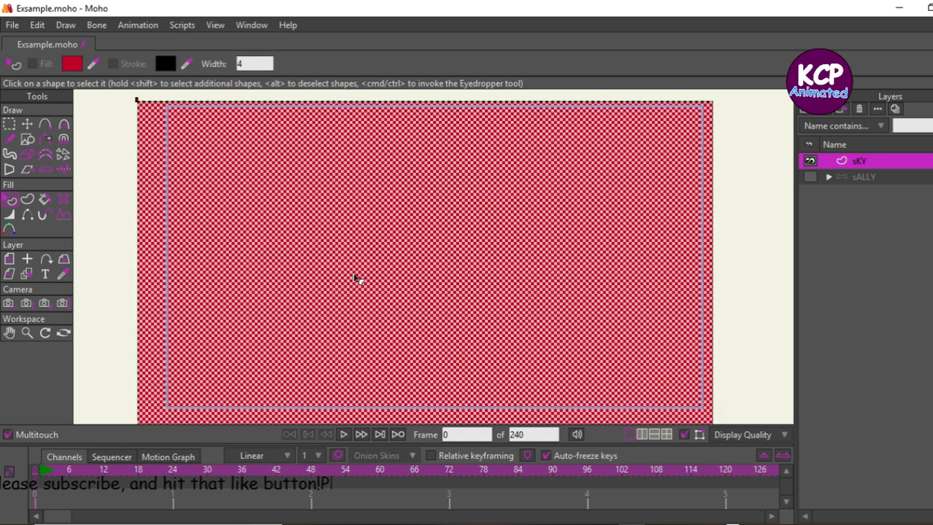
pyautogui.hotkey('ctrl', 't')
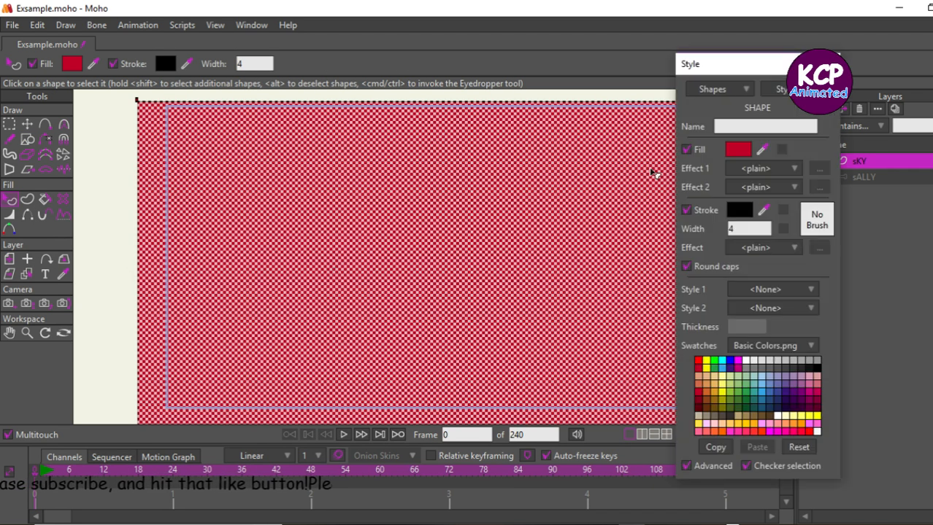
pyautogui.click(755, 391)
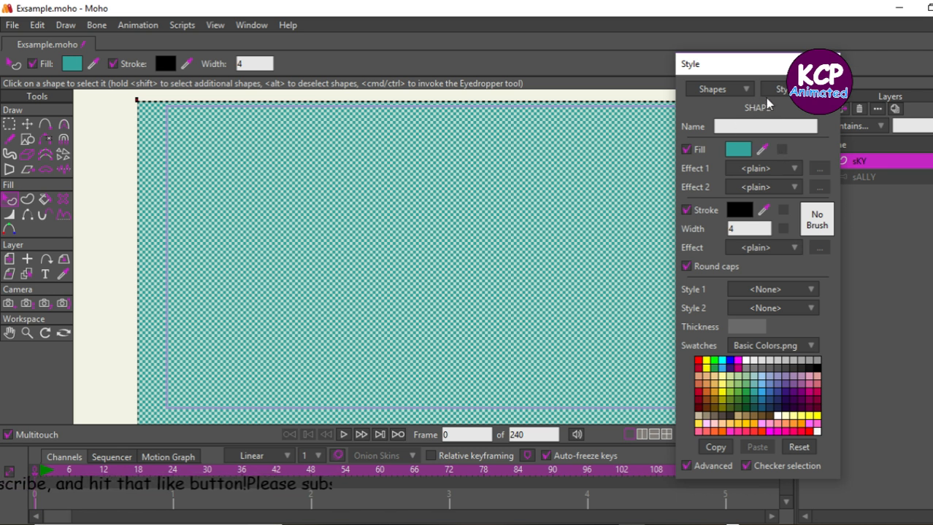
# - Apply a linear Gradient fill effect to the sky, removing the black stop and moving the teal stop to the end
pyautogui.click(789, 168)
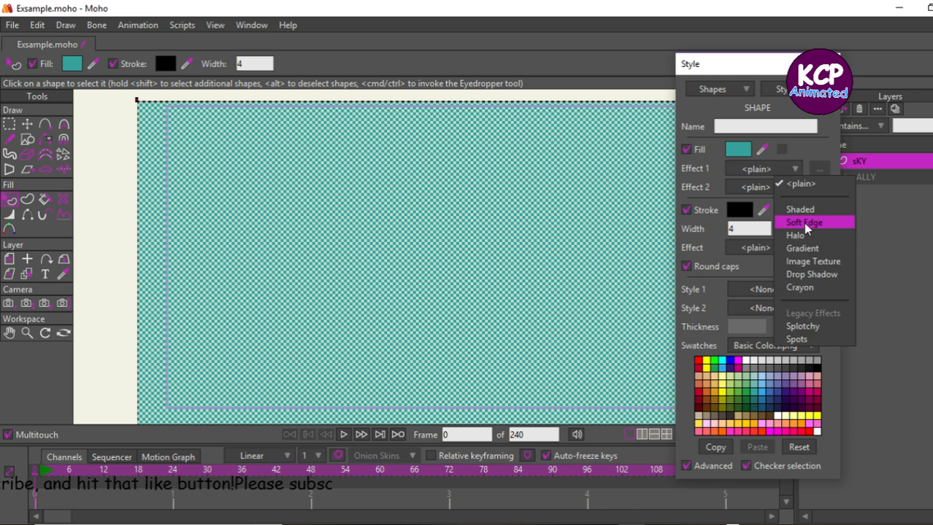
pyautogui.click(811, 251)
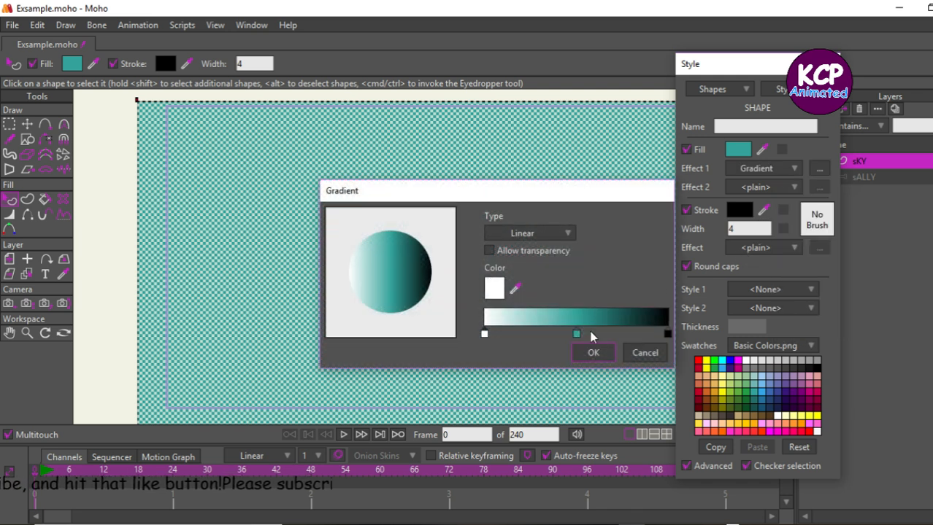
pyautogui.moveTo(668, 334); pyautogui.dragTo(659, 355)
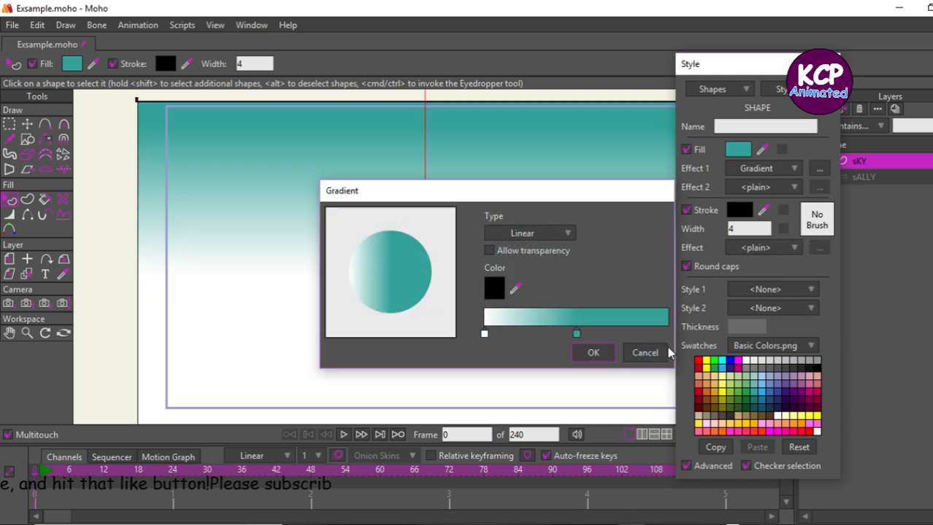
pyautogui.moveTo(577, 334); pyautogui.dragTo(667, 334)
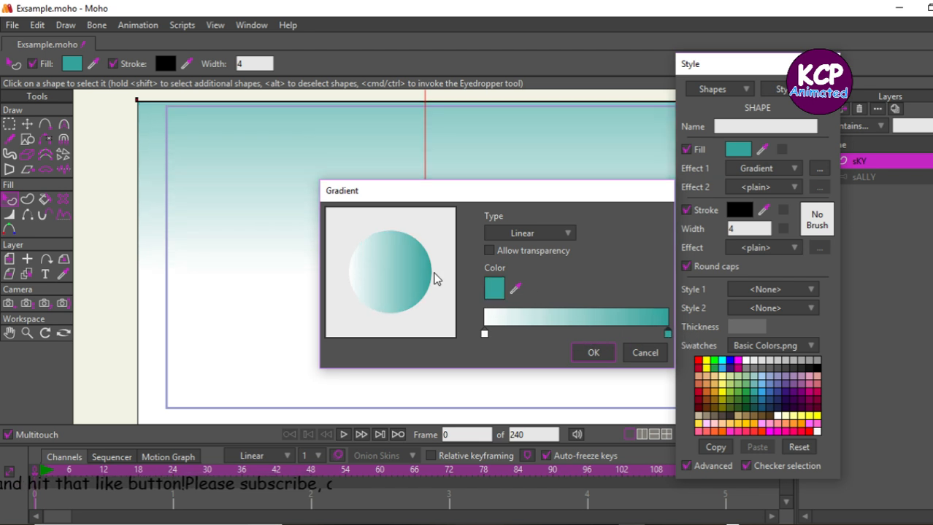
# - Recolor the gradient's teal end stop to a medium blue, accept the gradient, deselect the sky shape and close the Style window
pyautogui.click(497, 289)
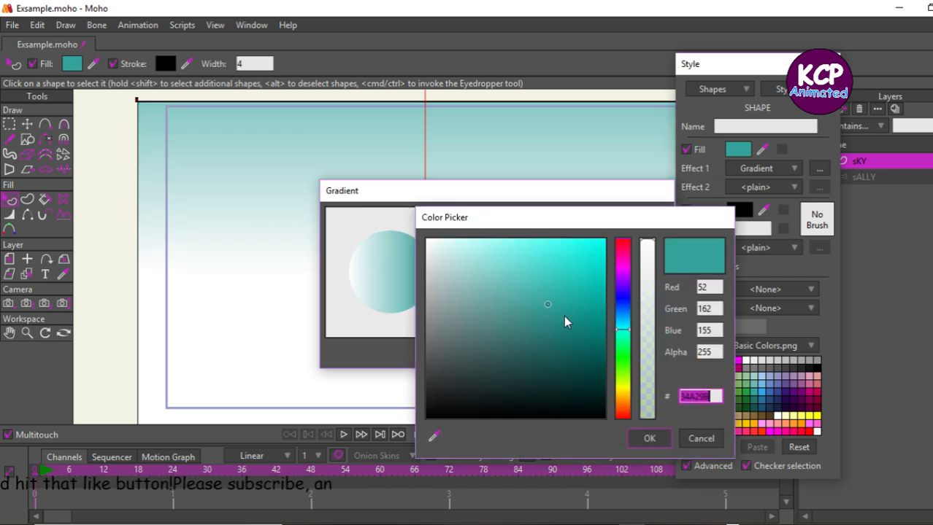
pyautogui.click(621, 320)
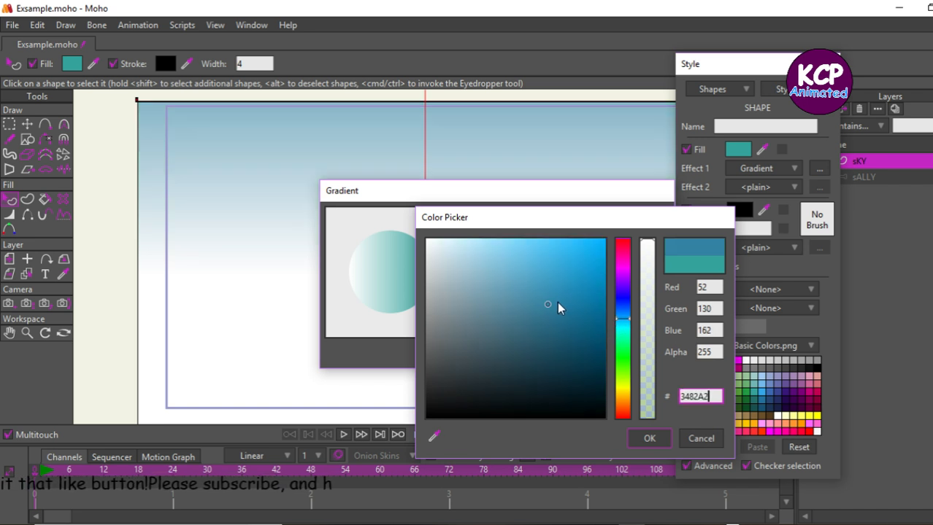
pyautogui.moveTo(559, 308)
pyautogui.mouseDown()
pyautogui.moveTo(558, 290)
pyautogui.moveTo(565, 295)
pyautogui.mouseUp()
pyautogui.click(651, 438)
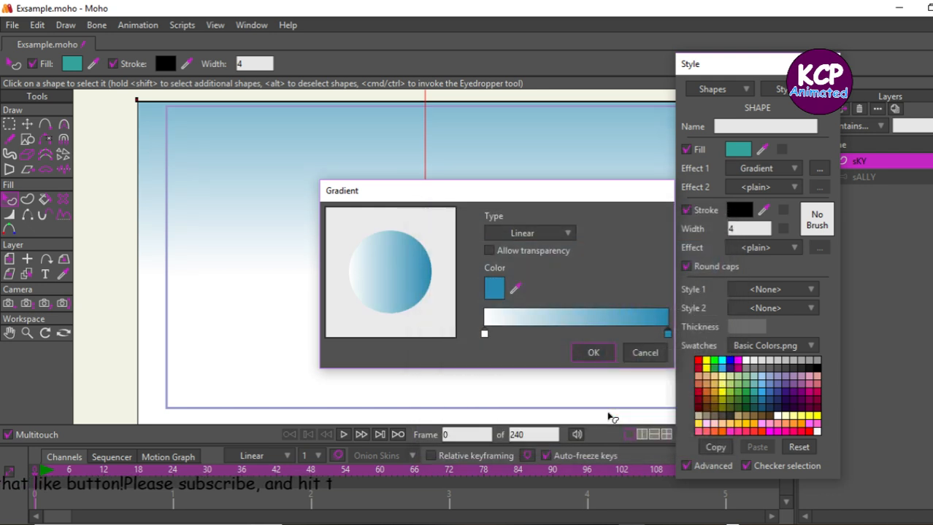
pyautogui.click(590, 354)
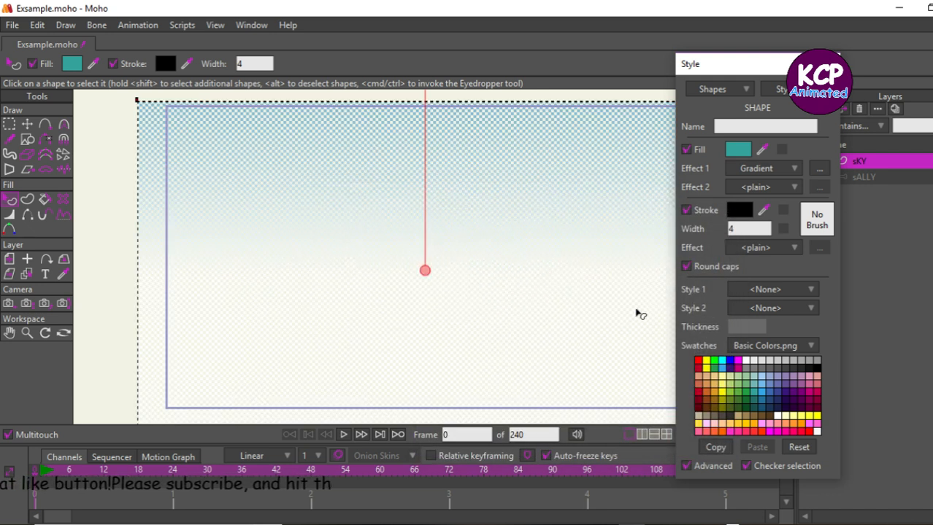
pyautogui.press('Return')
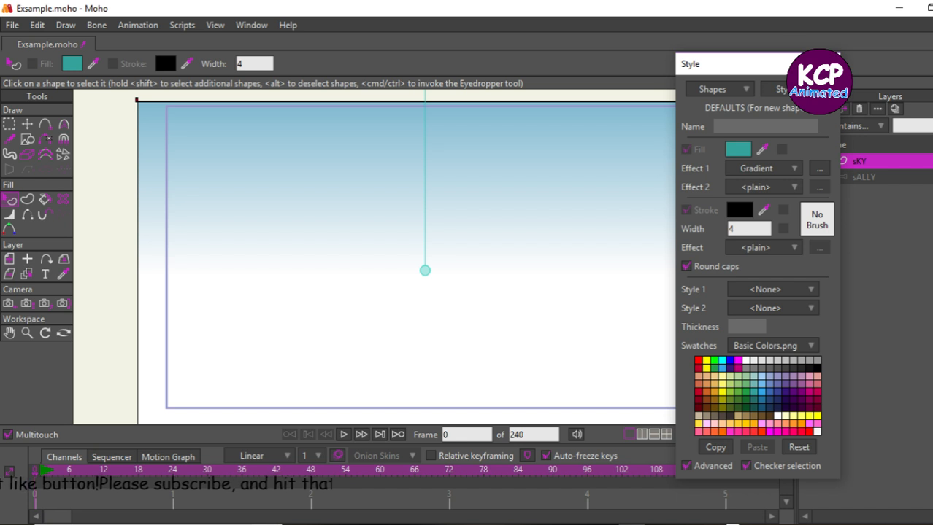
pyautogui.click(836, 62)
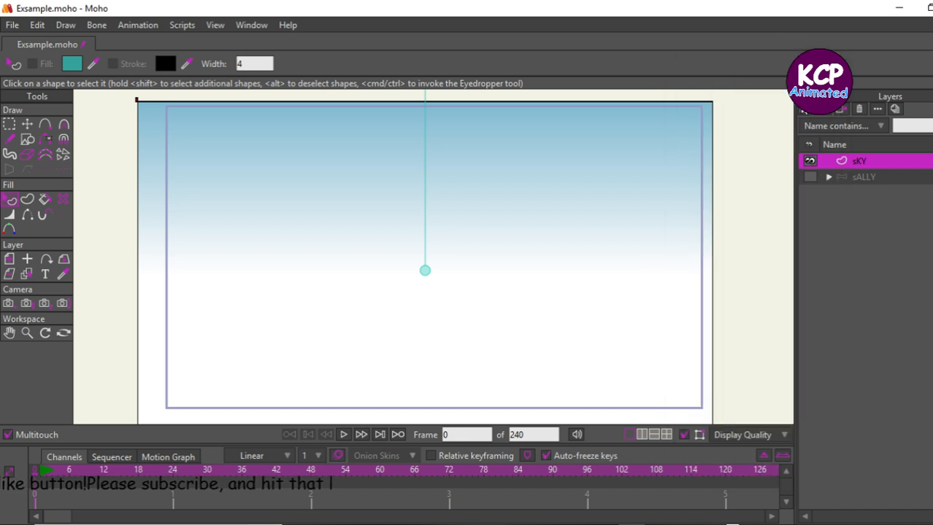
# - Add a new vector layer above sKY and name it ground
pyautogui.click(801, 111)
pyautogui.click(810, 124)
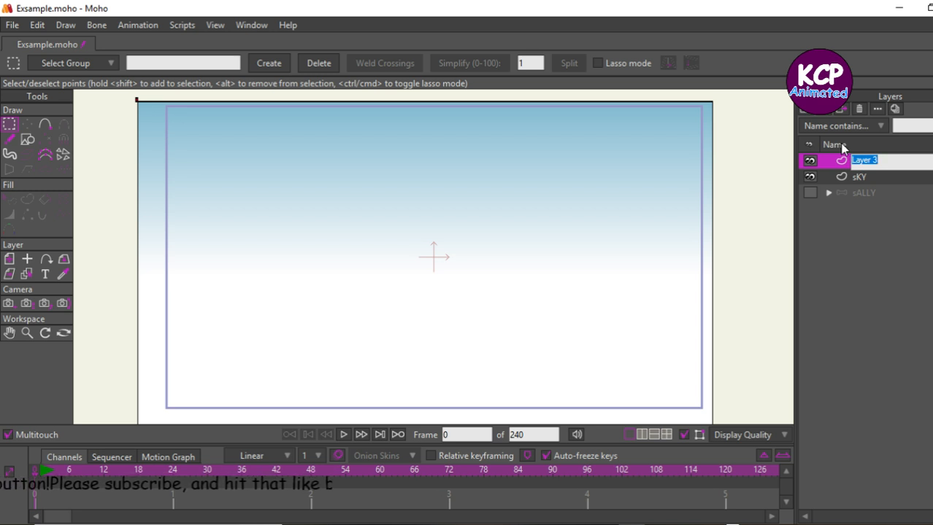
pyautogui.write('g')
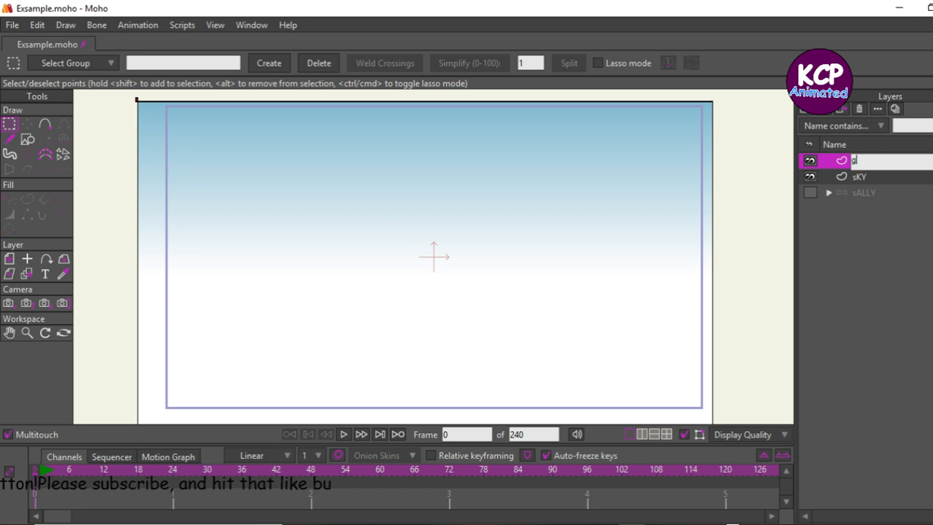
pyautogui.write('rou')
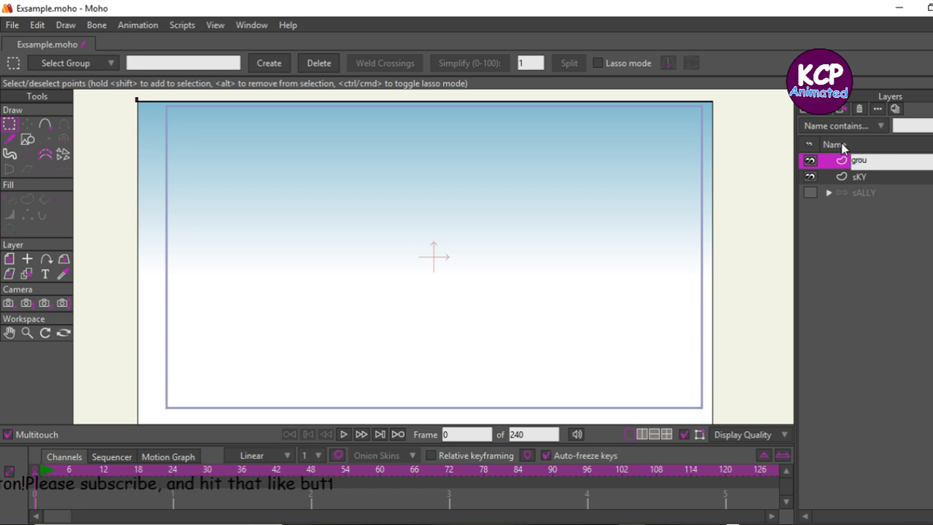
pyautogui.write('nd')
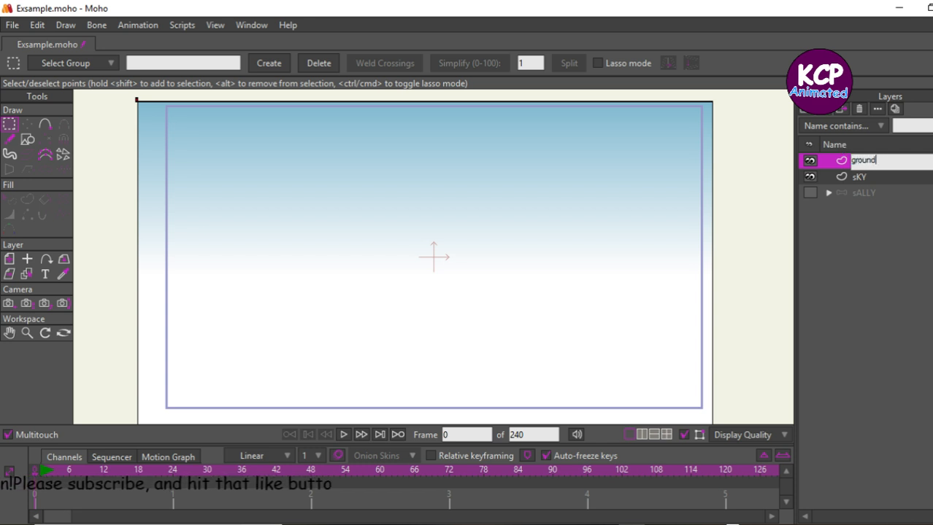
pyautogui.press('Return')
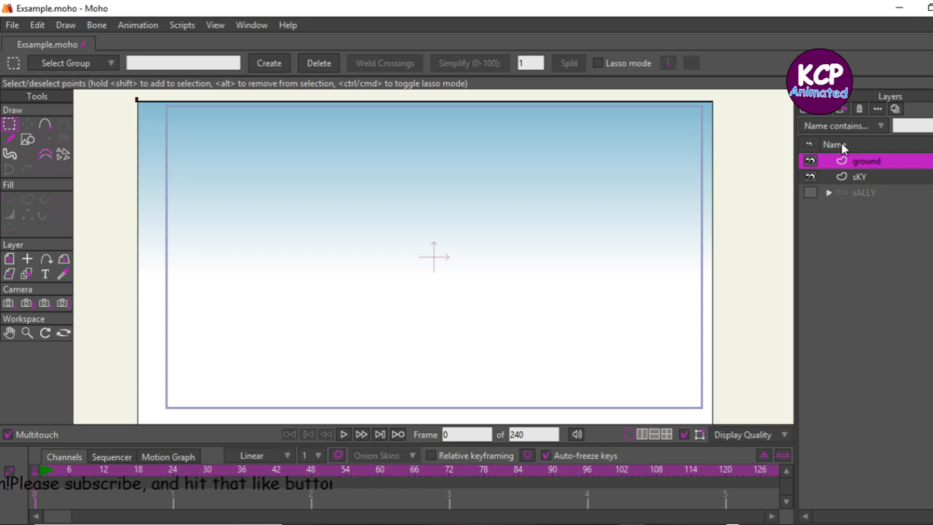
# - Draw a rectangle across the bottom of the frame, past both sides, with a brown fill, plain fill effect and stroke width 2
pyautogui.click(27, 140)
pyautogui.hotkey('ctrl', 't')
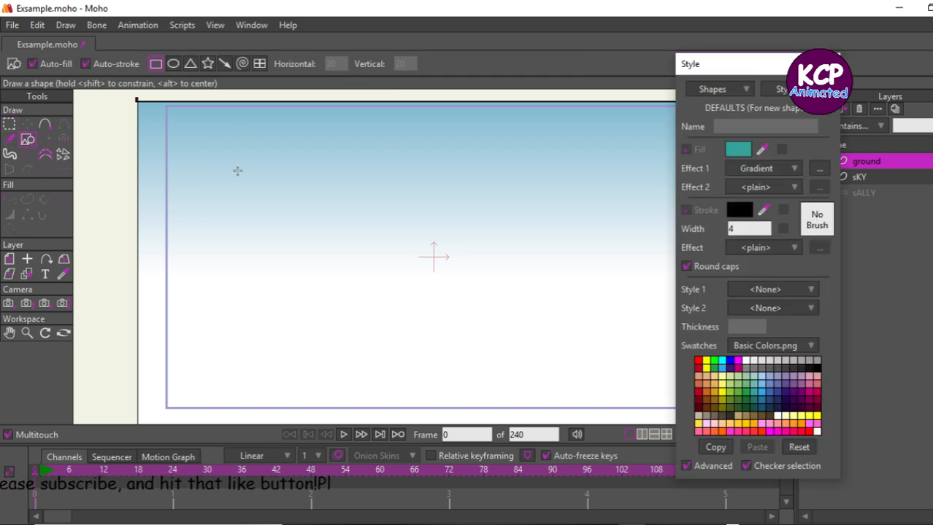
pyautogui.click(757, 169)
pyautogui.click(773, 184)
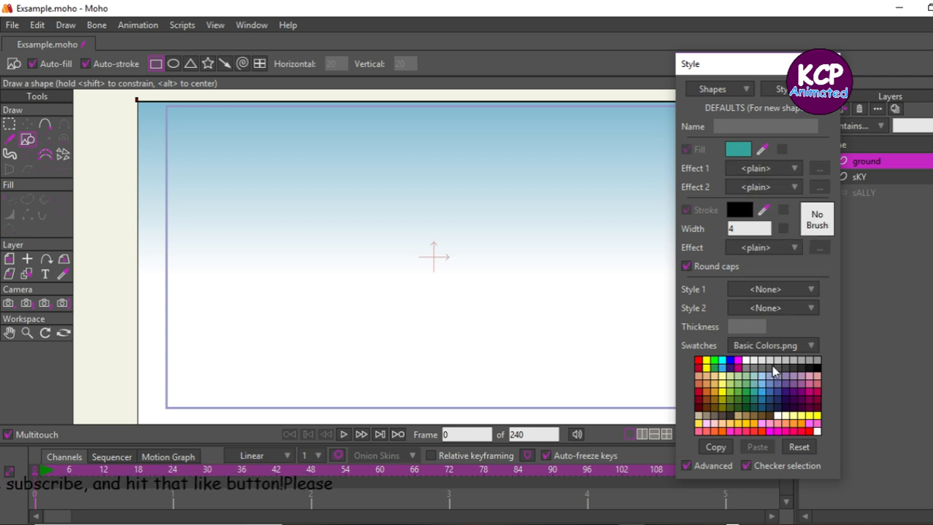
pyautogui.click(759, 415)
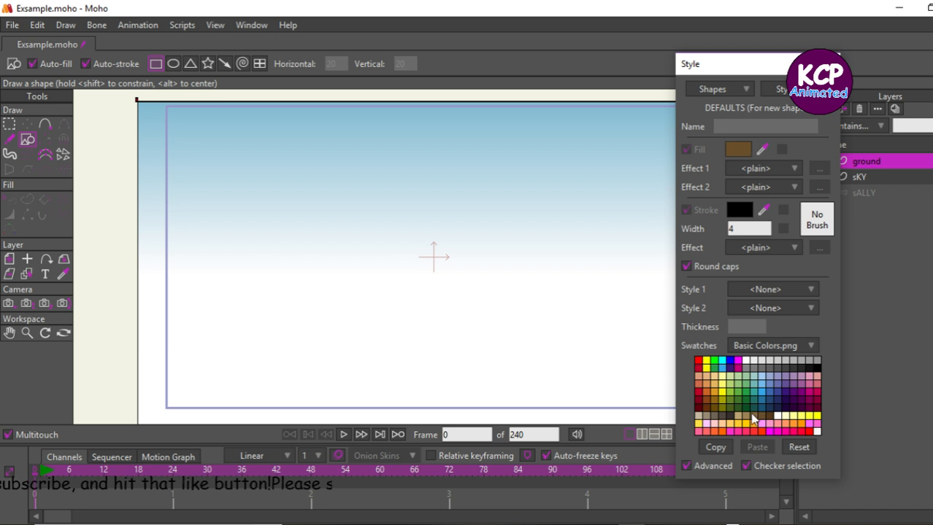
pyautogui.click(751, 229)
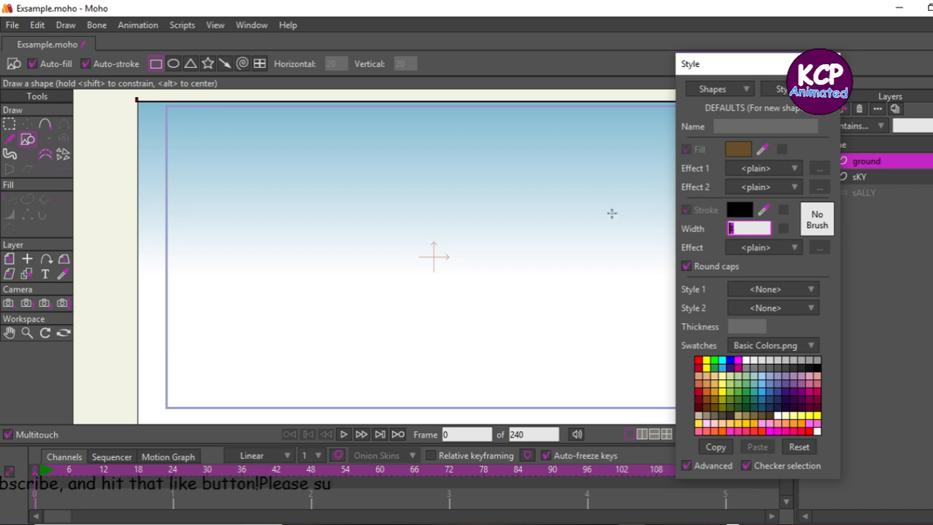
pyautogui.press('Return')
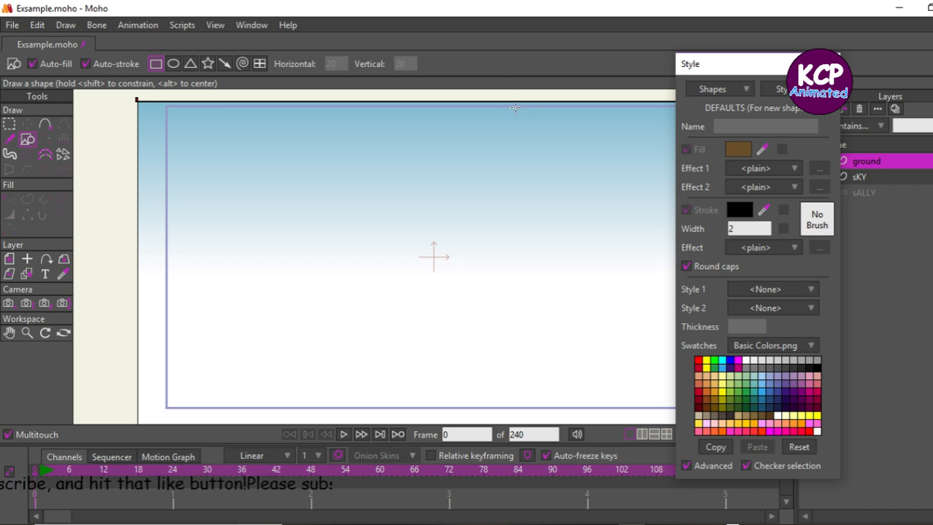
pyautogui.click(827, 64)
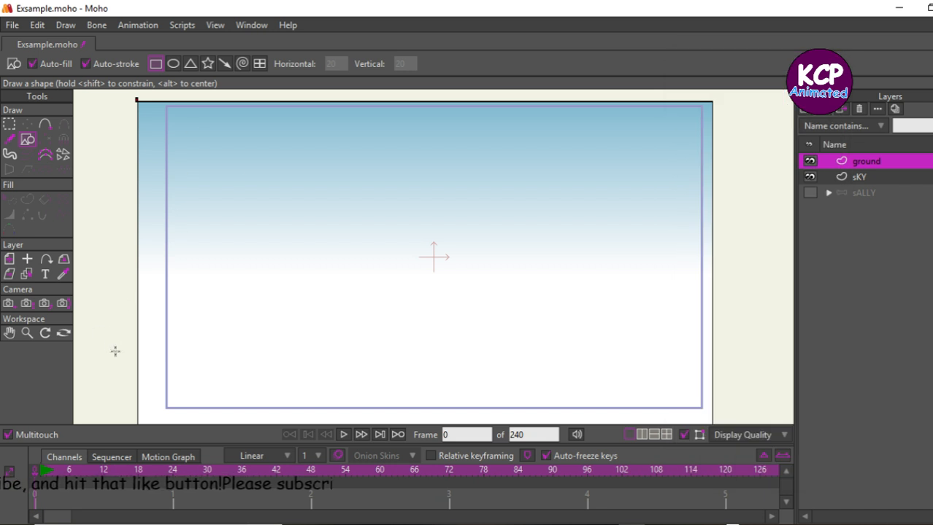
pyautogui.moveTo(113, 345)
pyautogui.mouseDown()
pyautogui.moveTo(246, 343)
pyautogui.moveTo(644, 458)
pyautogui.moveTo(761, 458)
pyautogui.mouseUp()
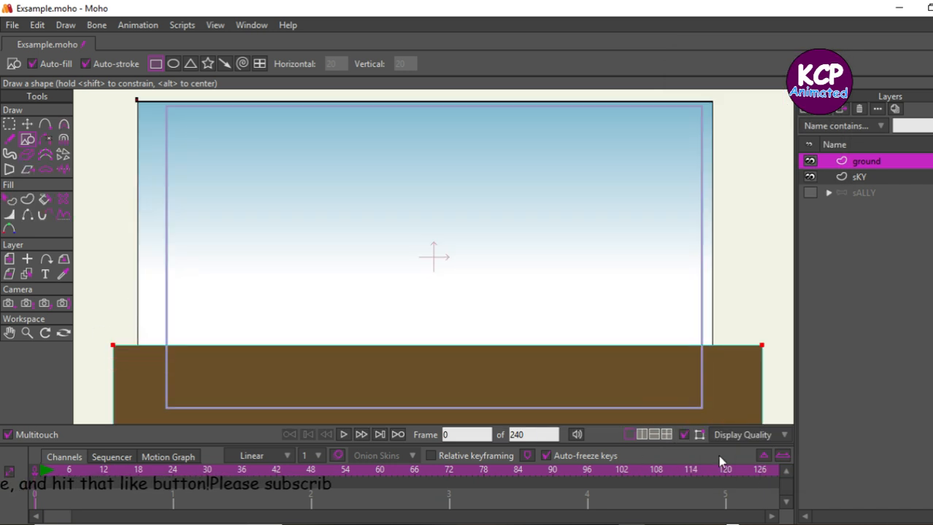
# - Add a new vector layer between ground and sKY and rename it Forest
pyautogui.click(849, 176)
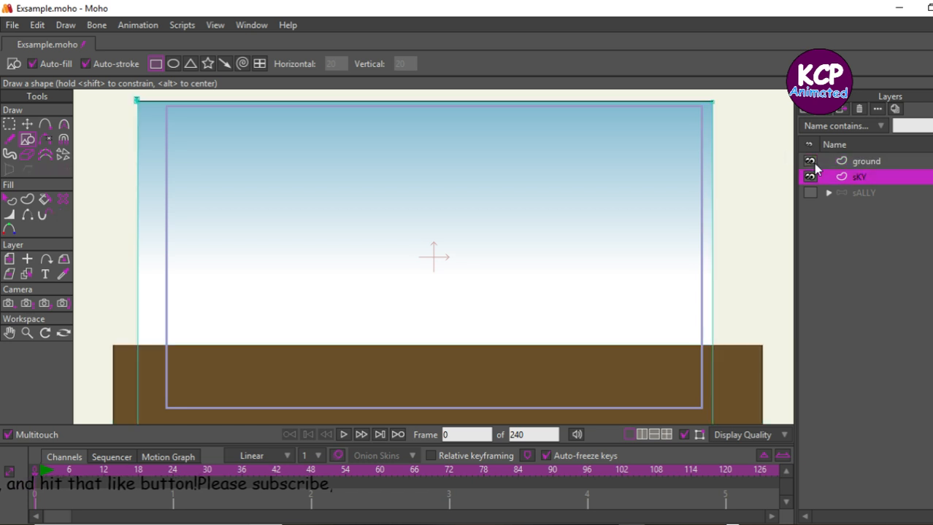
pyautogui.click(809, 109)
pyautogui.click(822, 122)
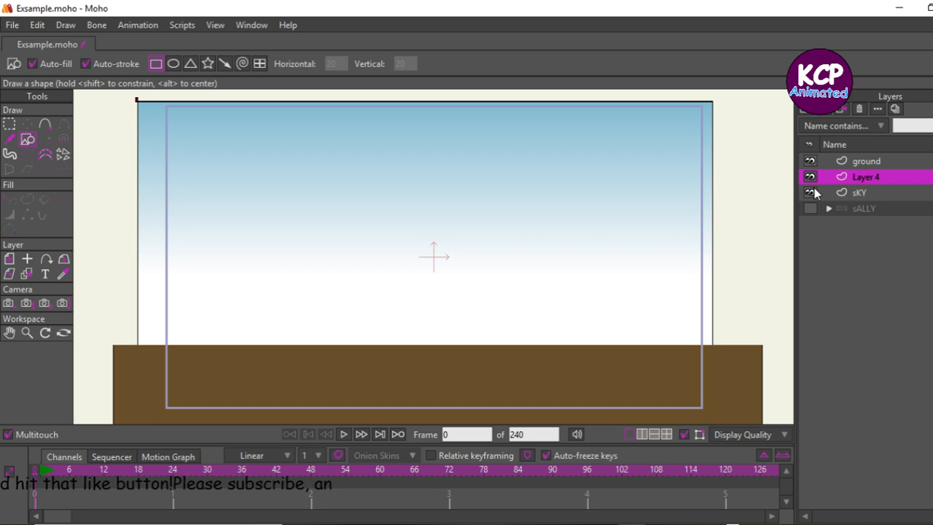
pyautogui.doubleClick(879, 178)
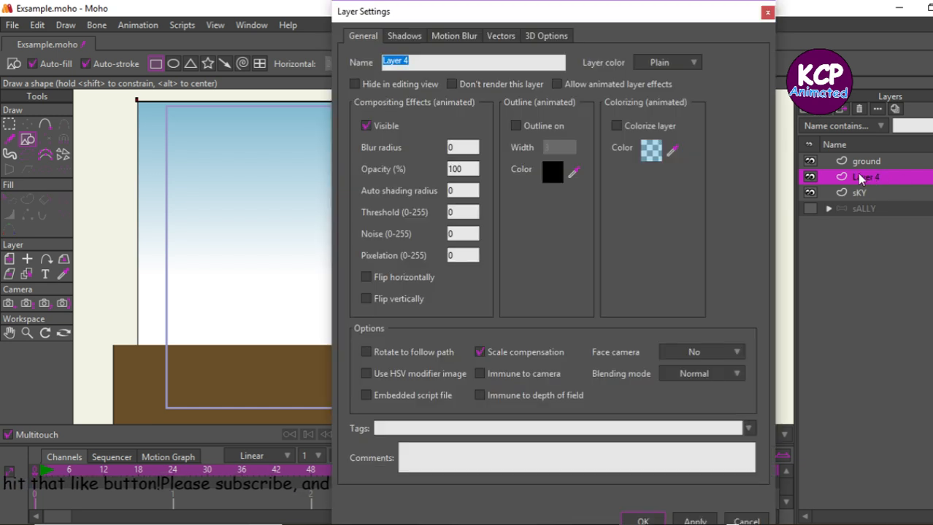
pyautogui.write('For')
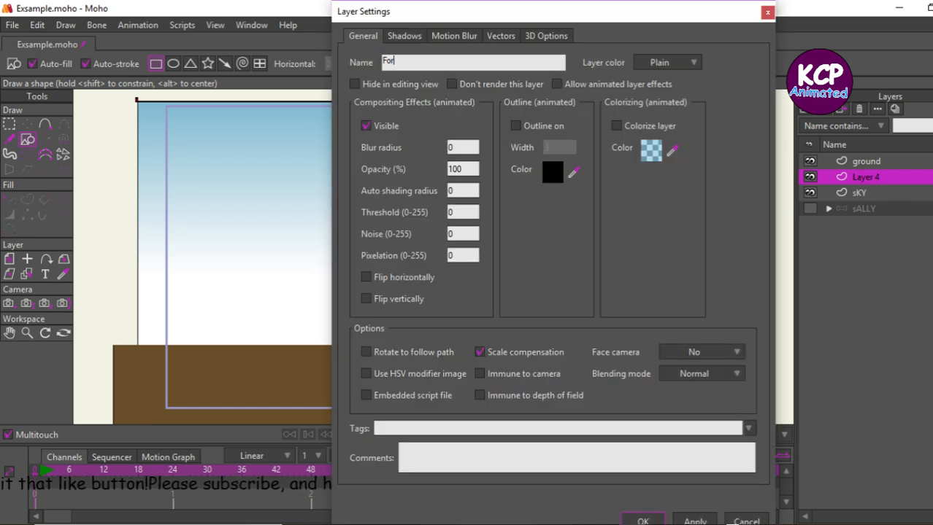
pyautogui.write('est')
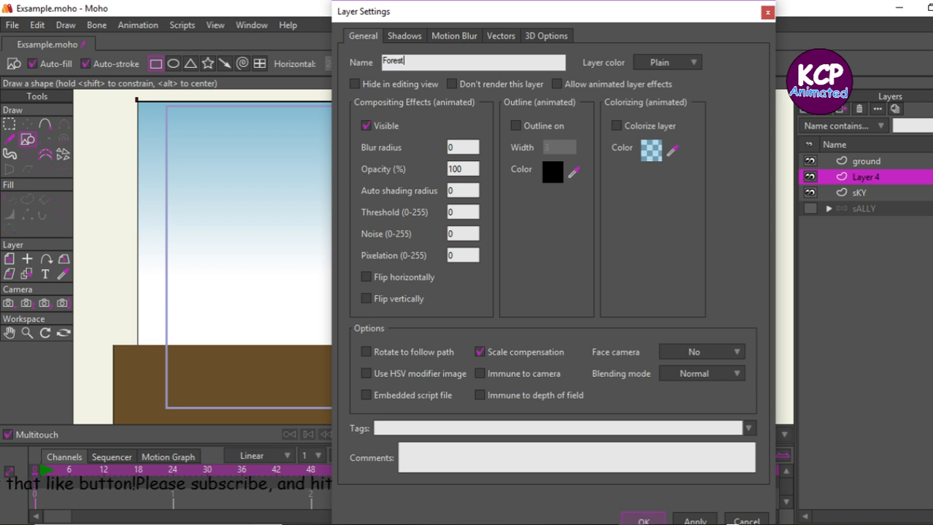
pyautogui.click(642, 521)
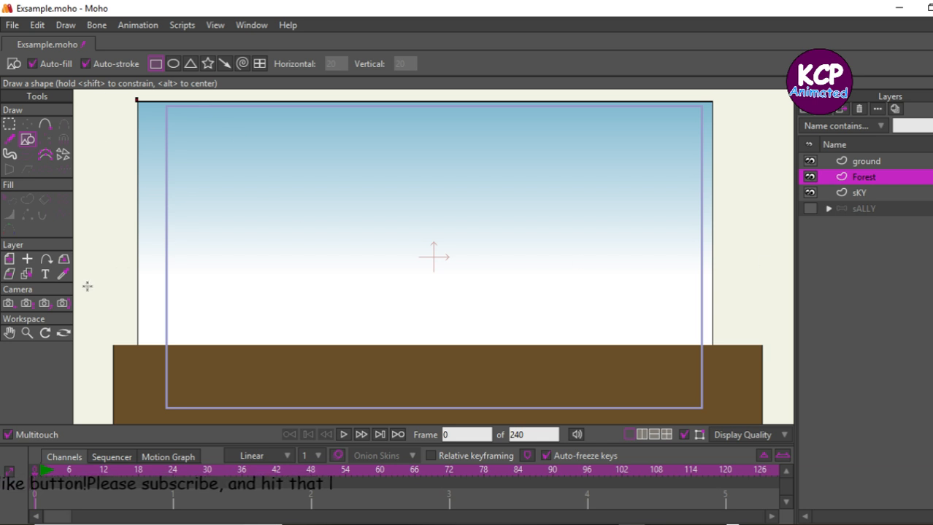
# - Draw a rectangle on the Forest layer, wider than the frame and rising above the ground, and change its fill to a medium green swatch
pyautogui.moveTo(108, 300); pyautogui.dragTo(759, 459)
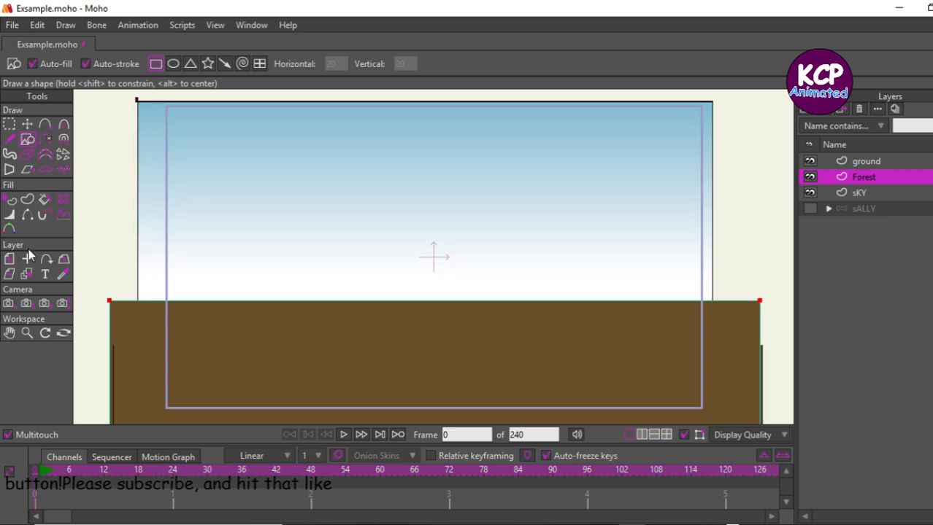
pyautogui.click(11, 200)
pyautogui.click(232, 308)
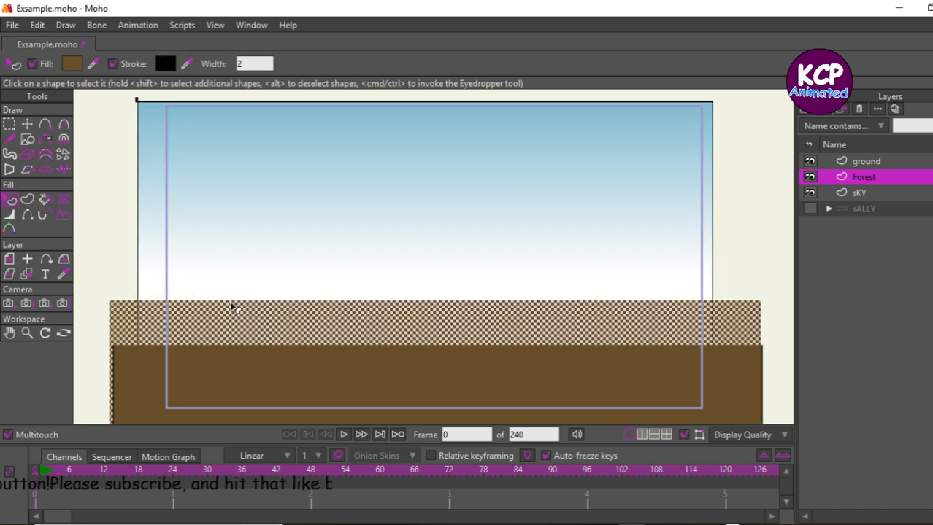
pyautogui.hotkey('ctrl', 't')
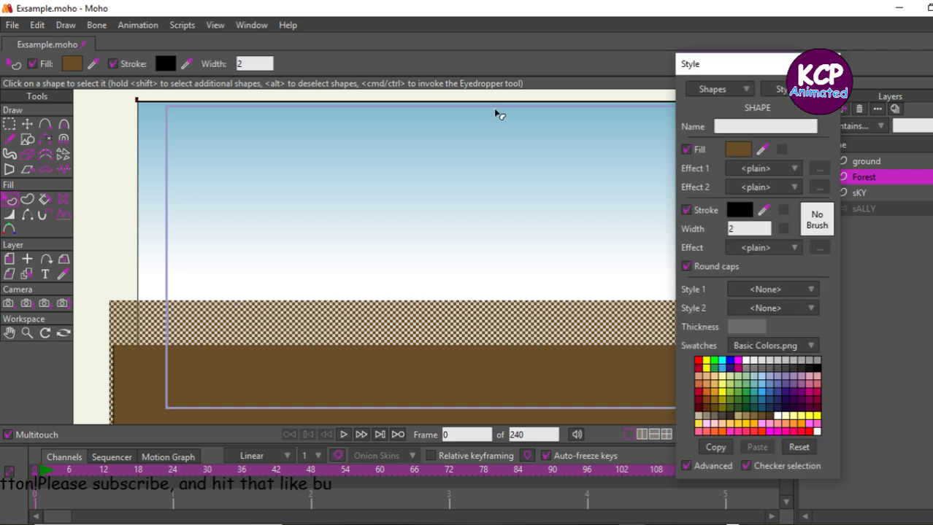
pyautogui.click(748, 385)
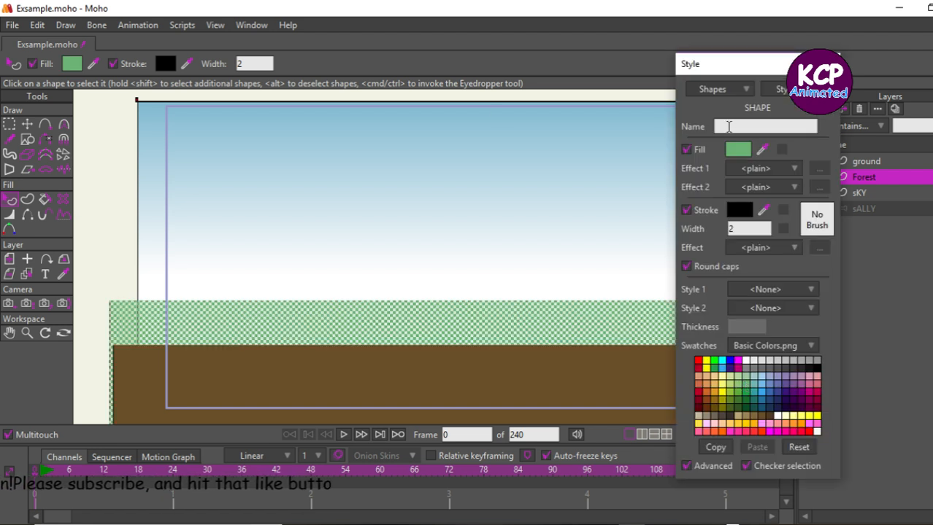
pyautogui.hotkey('ctrl', 'd')
pyautogui.hotkey('ctrl', 't')
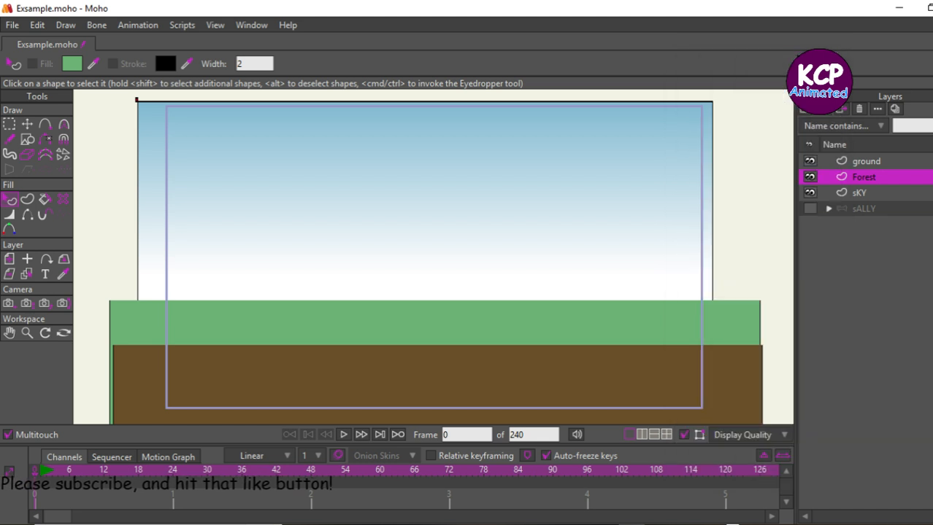
# - Move the two upper corner points of the green Forest rectangle down to the top edge of the brown ground
pyautogui.click(27, 124)
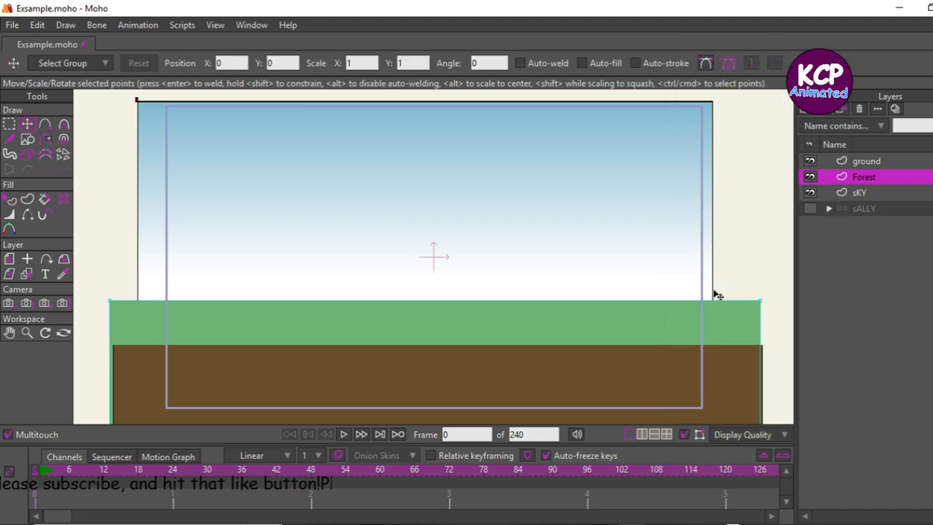
pyautogui.moveTo(763, 308); pyautogui.dragTo(763, 349)
pyautogui.moveTo(126, 303); pyautogui.dragTo(119, 349)
# - Add three points along the Forest shape's upper edge, shaping it into two rounded hills with a dip between them
pyautogui.click(48, 125)
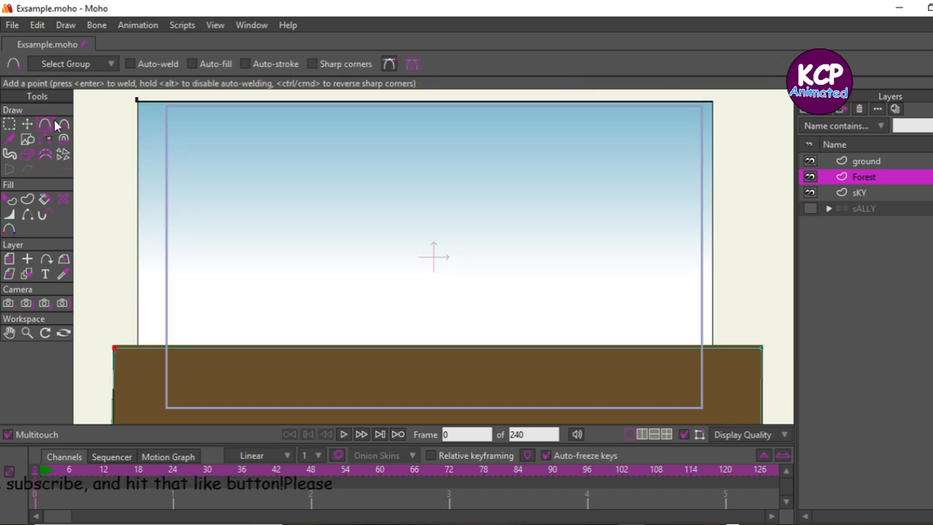
pyautogui.moveTo(496, 349); pyautogui.dragTo(610, 277)
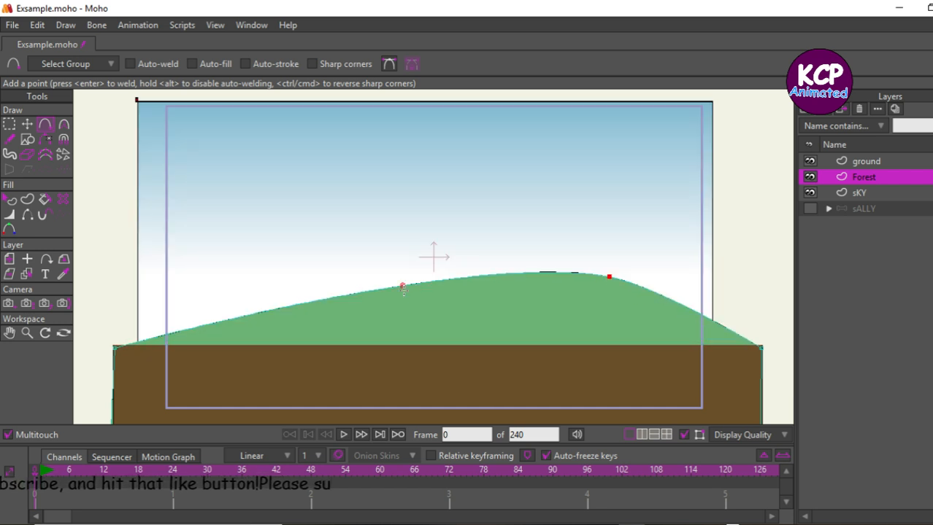
pyautogui.moveTo(399, 286); pyautogui.dragTo(356, 309)
pyautogui.moveTo(302, 317); pyautogui.dragTo(245, 286)
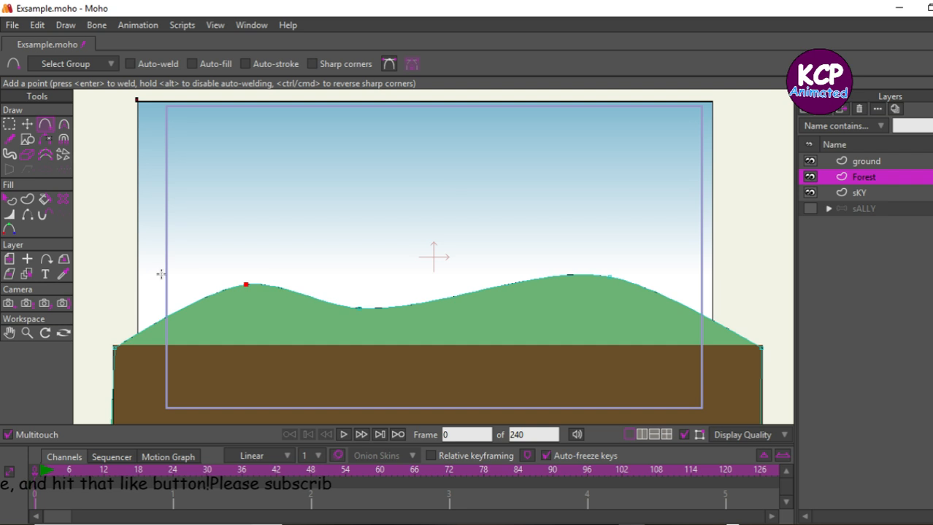
# - Apply the Brush504.png brush to the green hill shape's stroke and set the stroke width to 10
pyautogui.click(11, 200)
pyautogui.click(395, 299)
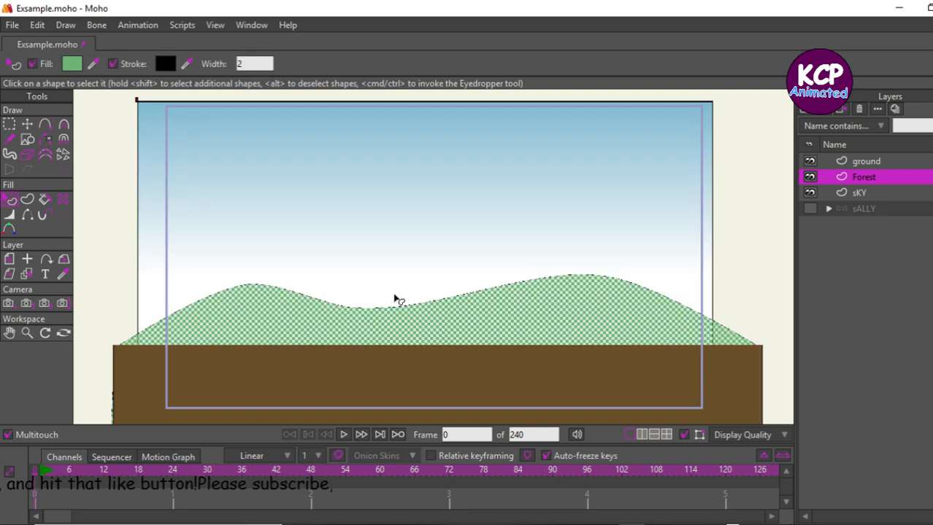
pyautogui.hotkey('ctrl', 't')
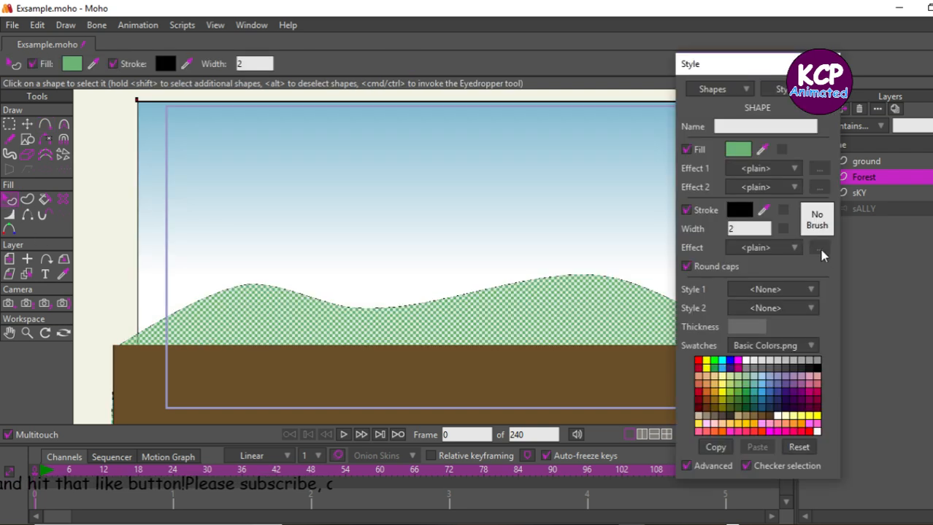
pyautogui.click(817, 219)
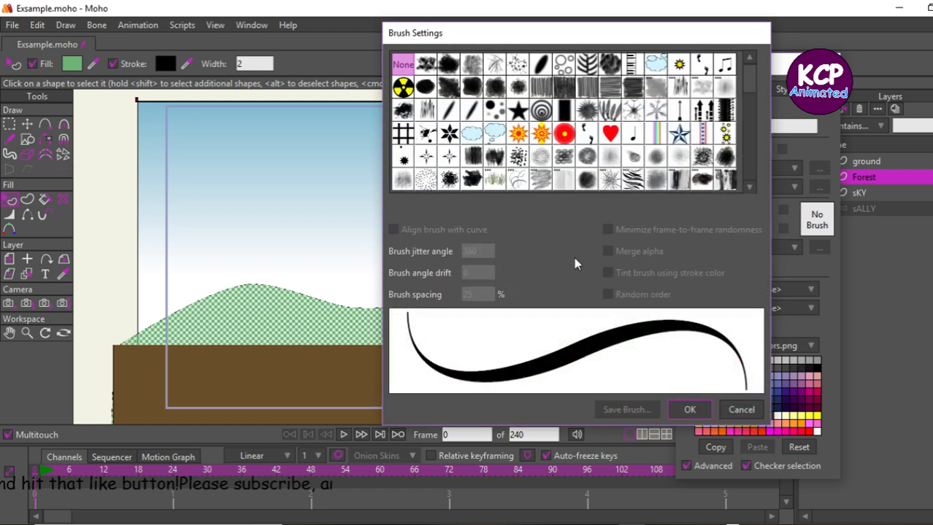
pyautogui.click(656, 158)
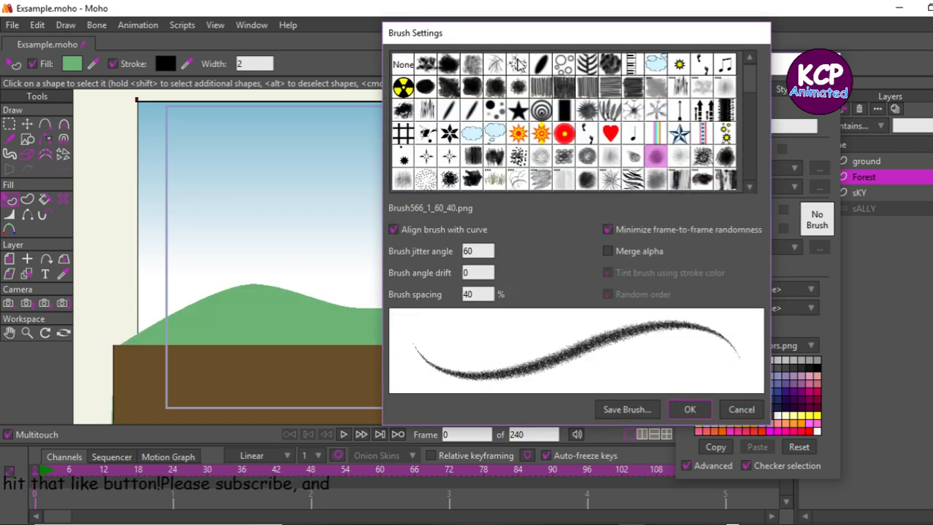
pyautogui.click(463, 66)
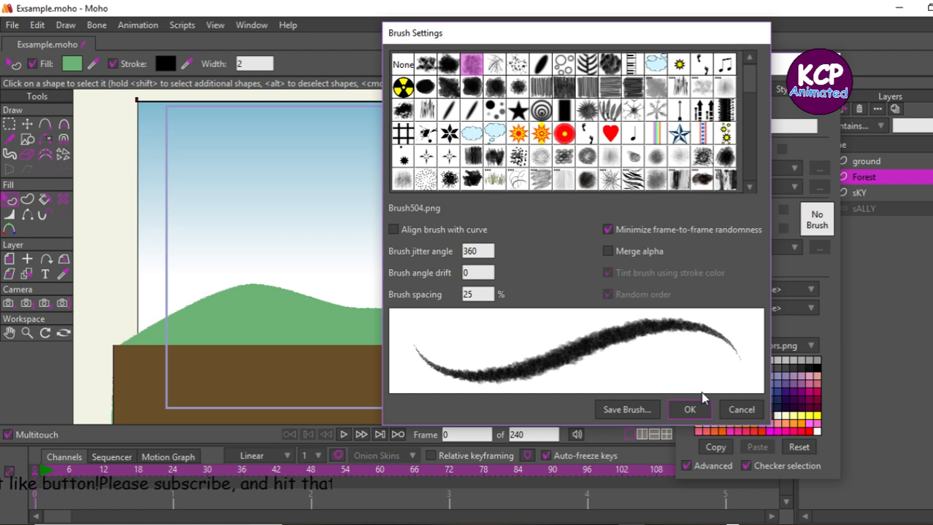
pyautogui.click(689, 410)
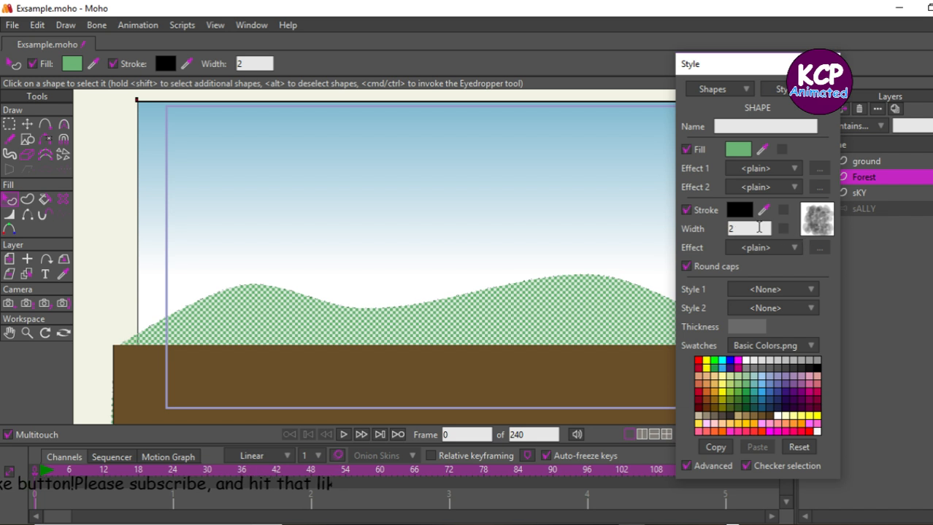
pyautogui.write('10')
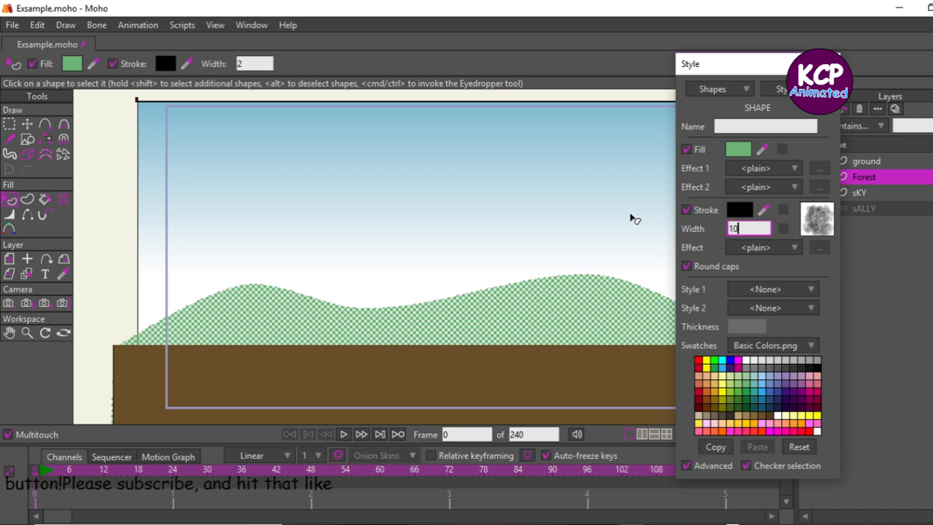
pyautogui.press('Return')
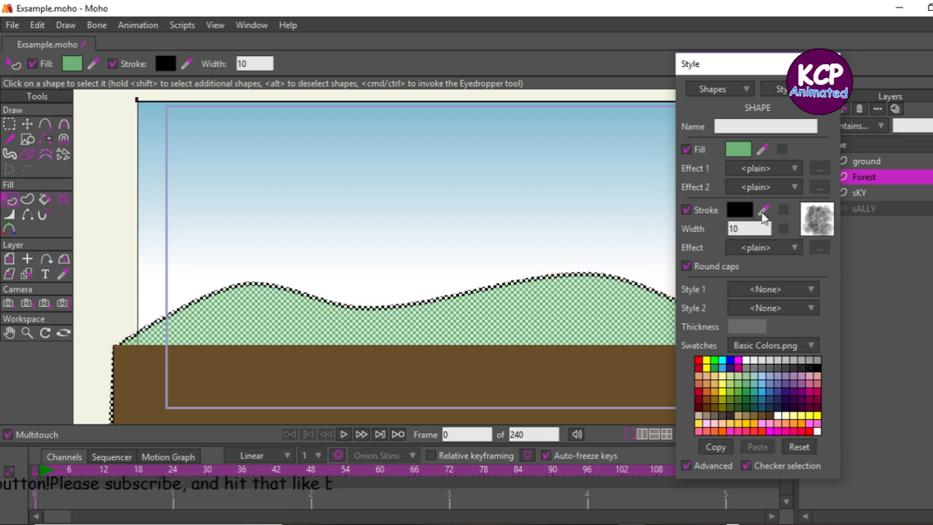
# - Color the Forest shape's stroke with a dark green swatch and widen its line through all points to about 818 percent
pyautogui.moveTo(764, 218)
pyautogui.mouseDown()
pyautogui.moveTo(732, 392)
pyautogui.moveTo(746, 392)
pyautogui.moveTo(740, 388)
pyautogui.mouseUp()
pyautogui.press('Return')
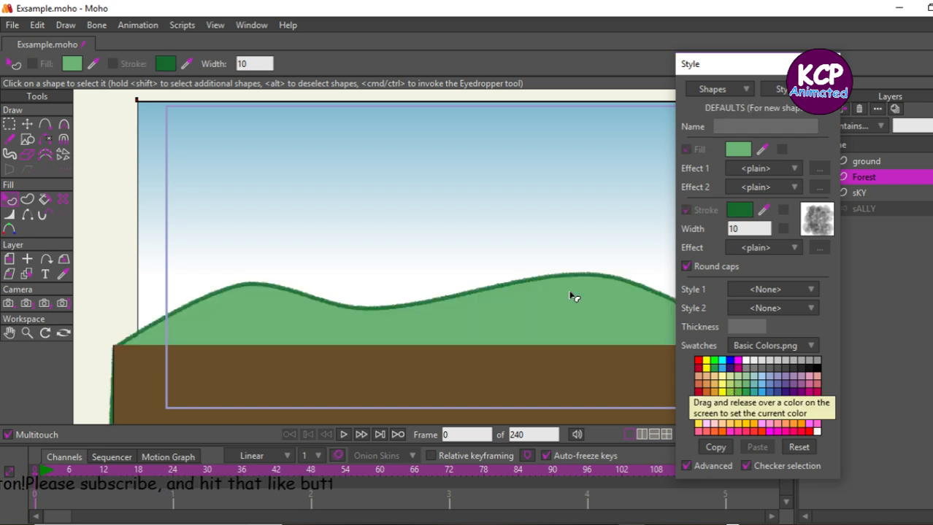
pyautogui.click(828, 64)
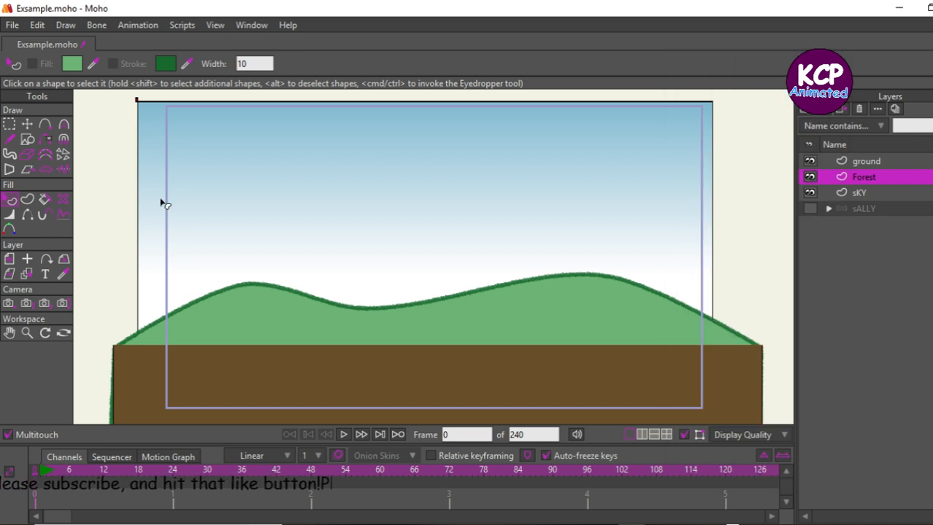
pyautogui.press('w')
pyautogui.moveTo(338, 209); pyautogui.dragTo(604, 212)
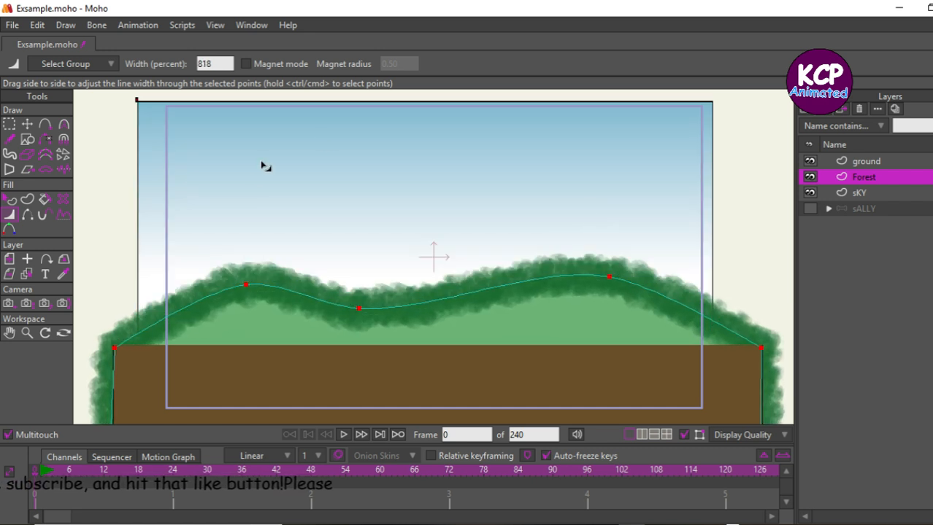
# - Lower the two hill crests and the dip between them so the Forest edge forms a flatter, nearly level bush line
pyautogui.click(27, 125)
pyautogui.moveTo(618, 276); pyautogui.dragTo(614, 307)
pyautogui.moveTo(363, 309); pyautogui.dragTo(362, 317)
pyautogui.moveTo(249, 287); pyautogui.dragTo(256, 307)
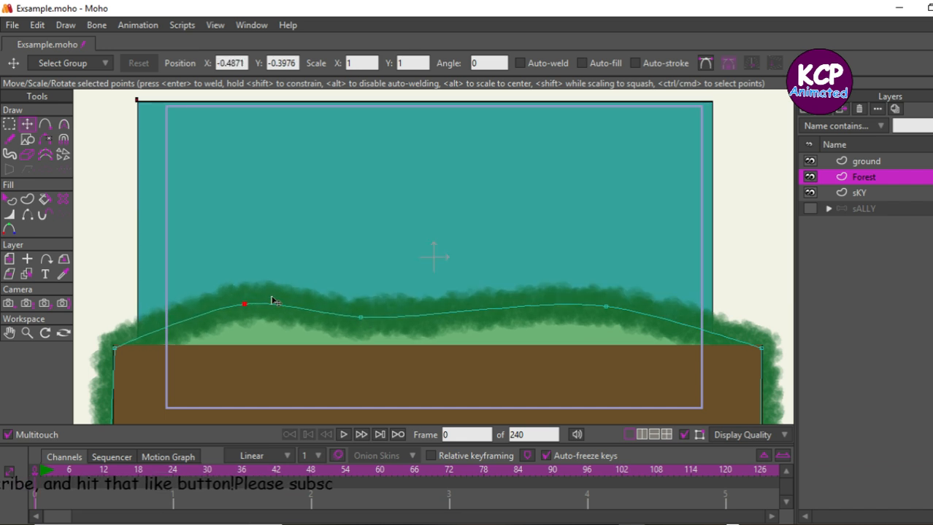
pyautogui.moveTo(610, 306); pyautogui.dragTo(608, 313)
pyautogui.moveTo(359, 315); pyautogui.dragTo(360, 317)
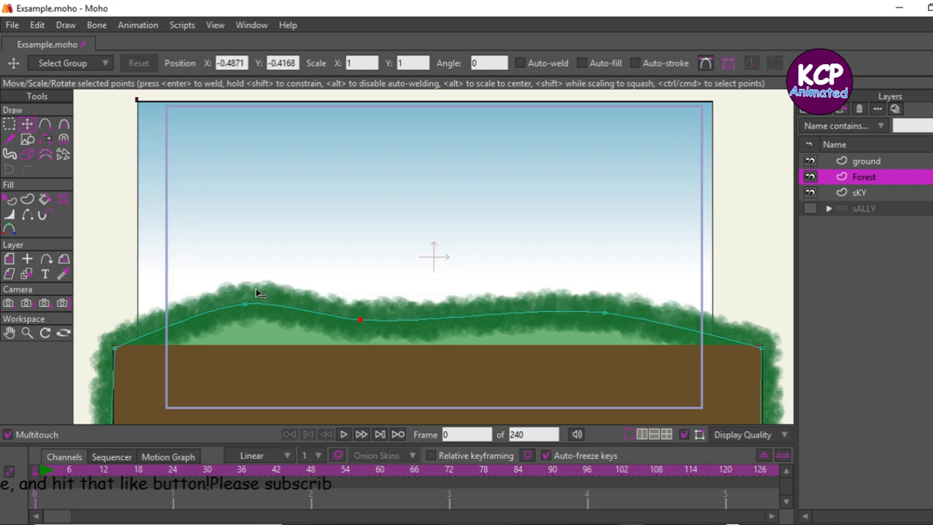
pyautogui.moveTo(255, 289); pyautogui.dragTo(259, 299)
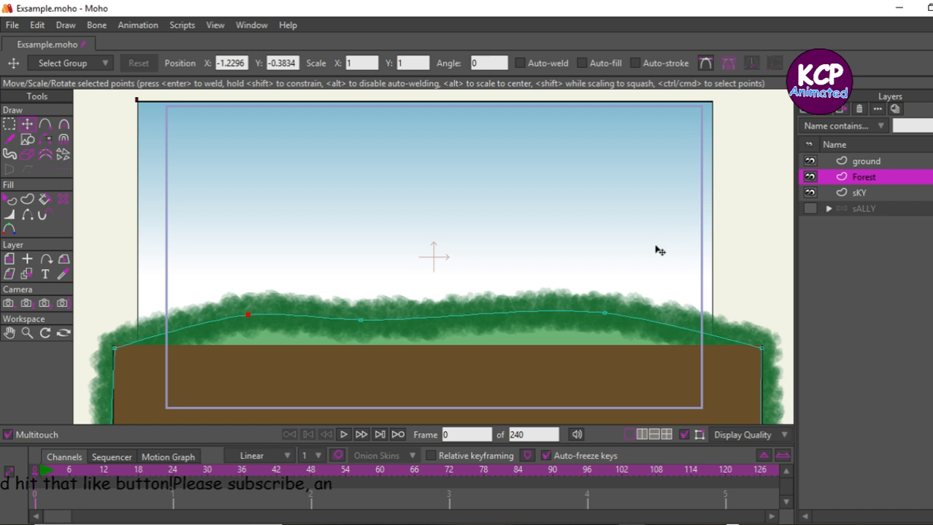
# - Bring the sALLY layer above all background layers, visible, and raise it to about Y 0.4253 so the feet rest on the ground's upper edge
pyautogui.click(864, 209)
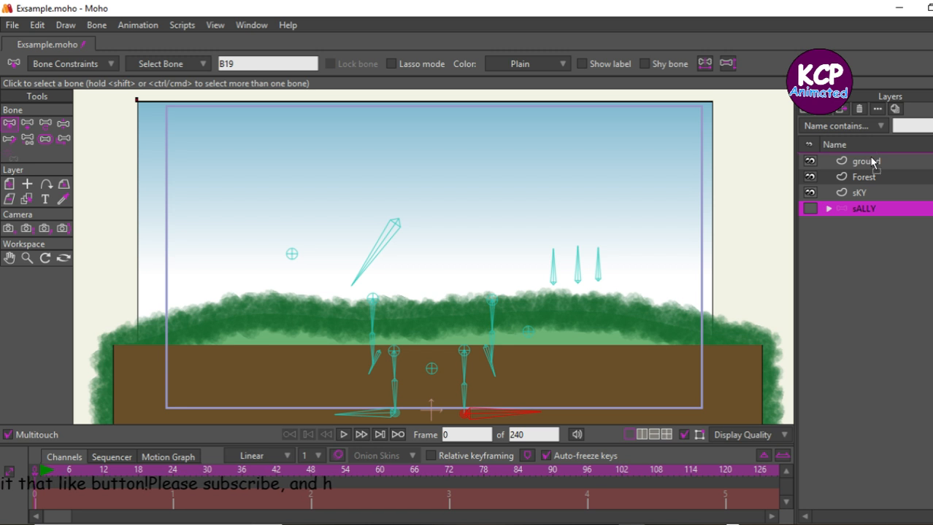
pyautogui.moveTo(865, 159); pyautogui.dragTo(865, 157)
pyautogui.click(810, 161)
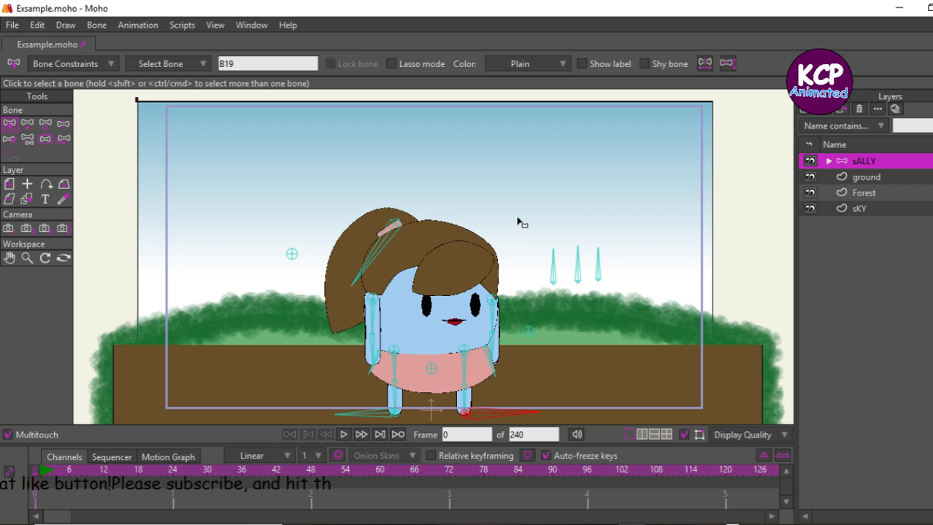
pyautogui.click(9, 184)
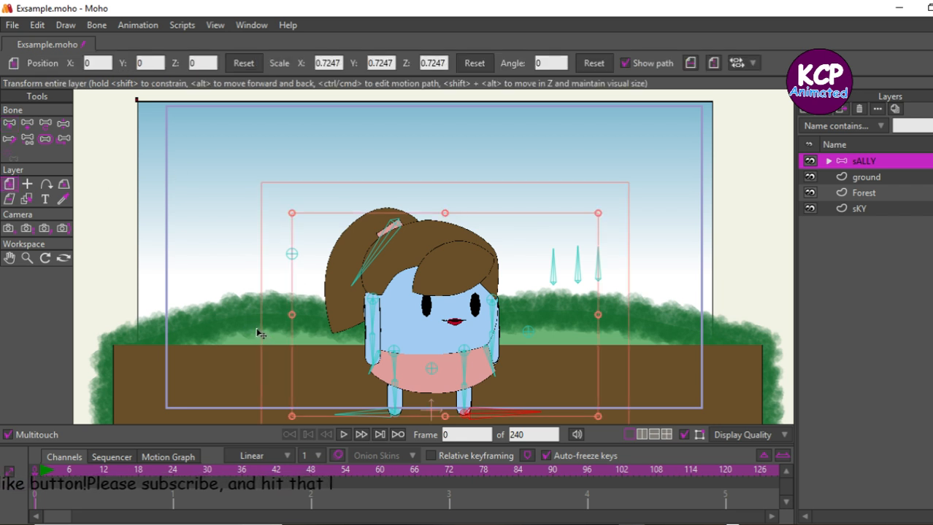
pyautogui.moveTo(253, 331); pyautogui.dragTo(241, 262)
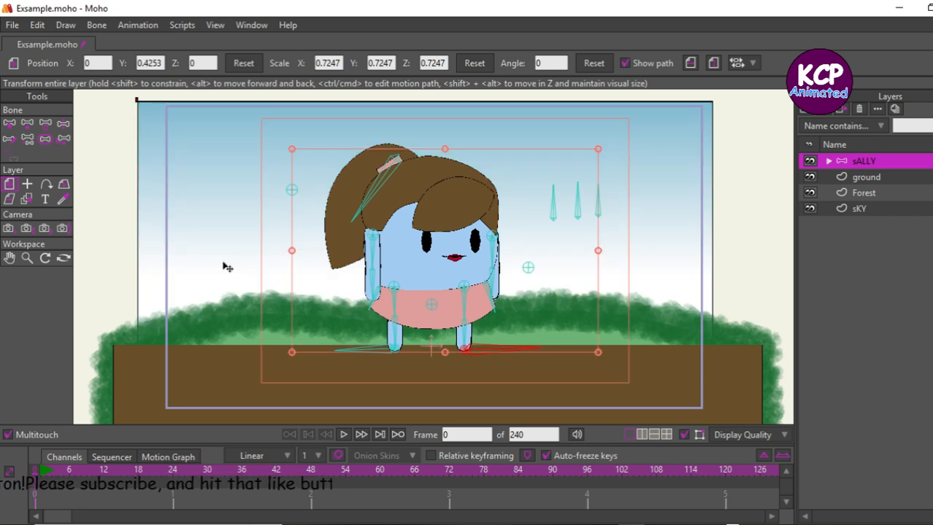
# - At frame 1, pose the character with both feet spread slightly apart and both arms swung outward from the body
pyautogui.hotkey('ctrl', 'Right')
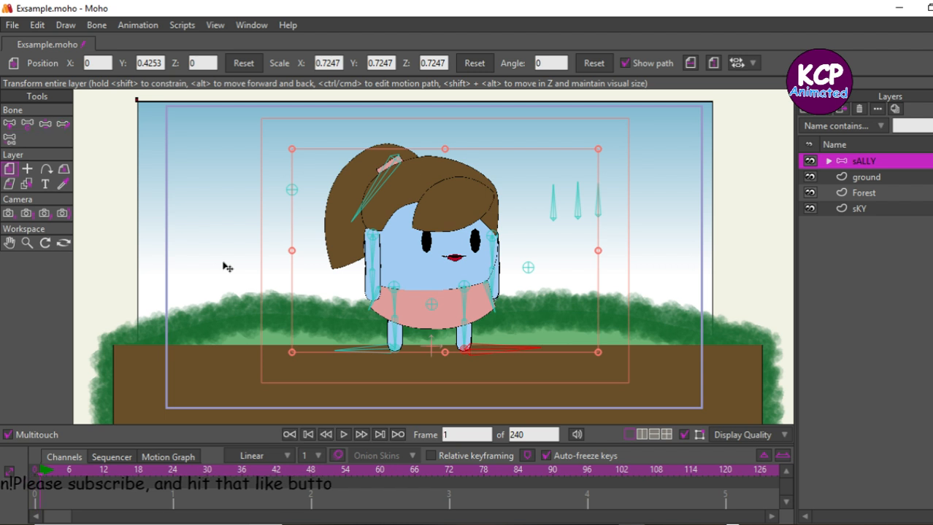
pyautogui.click(45, 124)
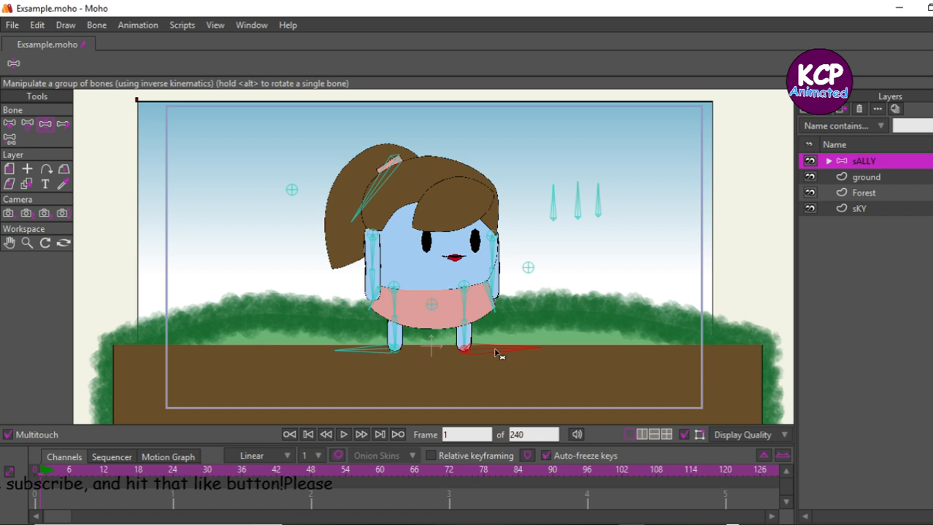
pyautogui.moveTo(499, 354); pyautogui.dragTo(510, 353)
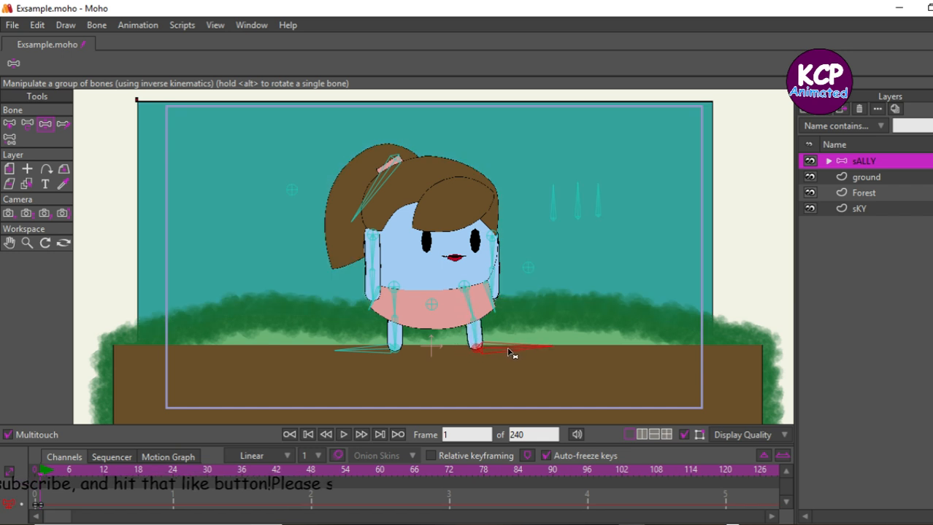
pyautogui.moveTo(386, 350); pyautogui.dragTo(377, 353)
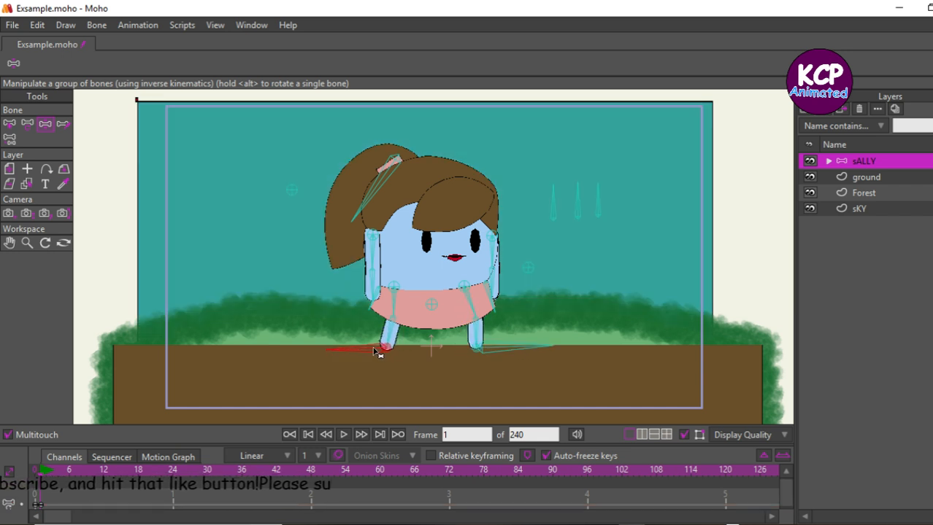
pyautogui.moveTo(369, 276); pyautogui.dragTo(358, 284)
pyautogui.moveTo(494, 276); pyautogui.dragTo(513, 286)
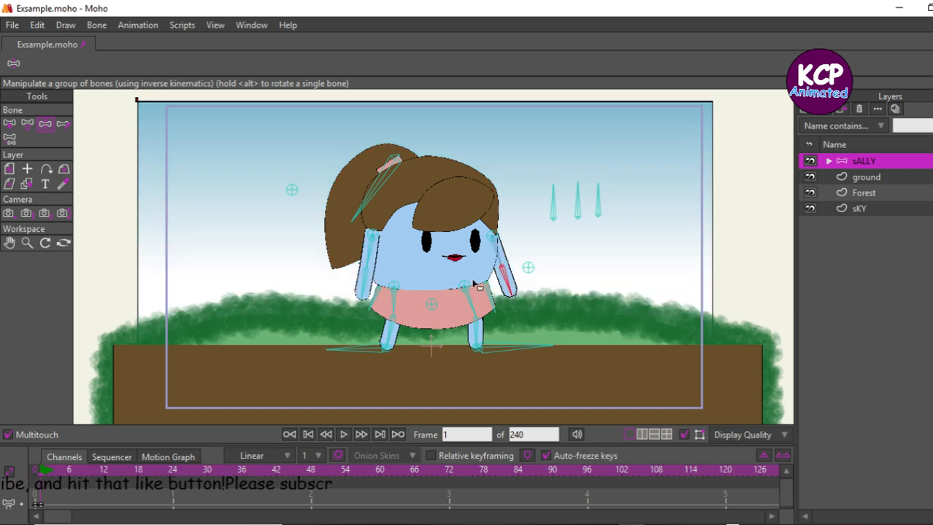
# - Freeze the character's current pose at frame 24 and enlarge the timeline to show all its keyframe channels
pyautogui.click(172, 473)
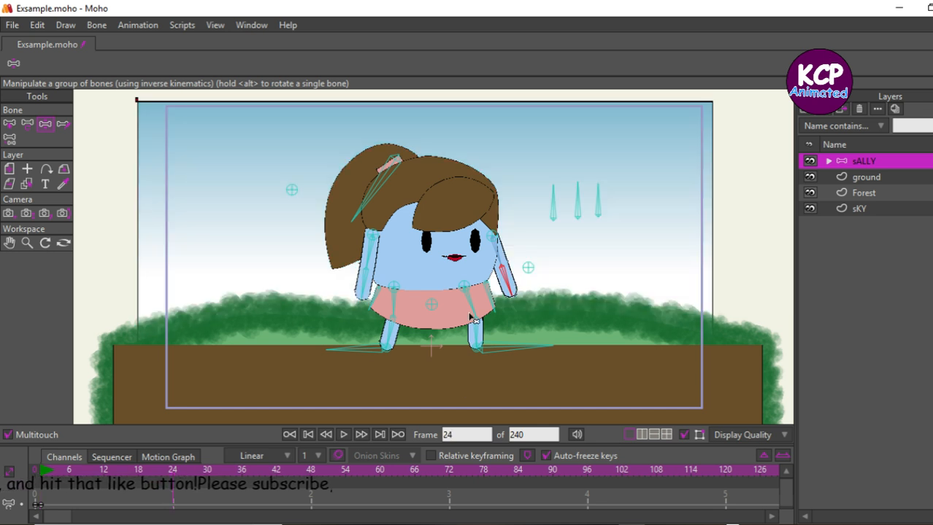
pyautogui.hotkey('ctrl', 'f')
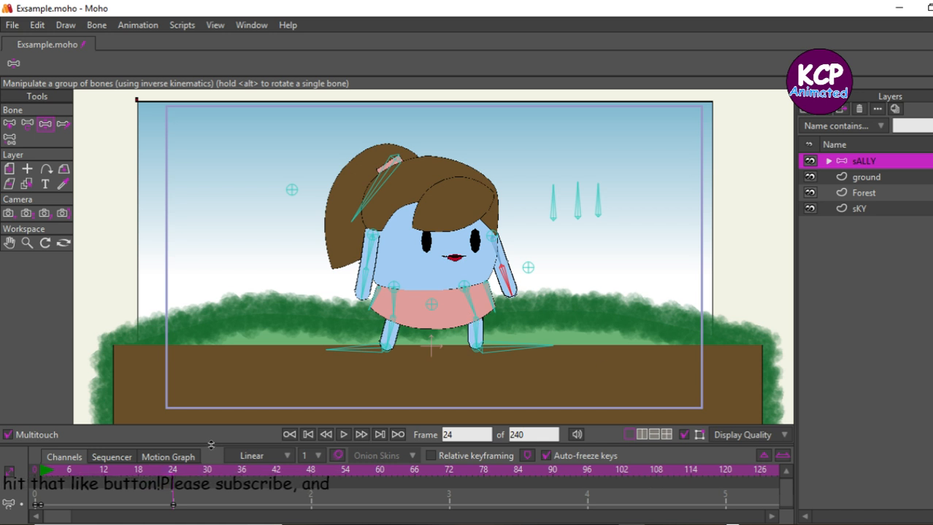
pyautogui.moveTo(211, 445); pyautogui.dragTo(203, 355)
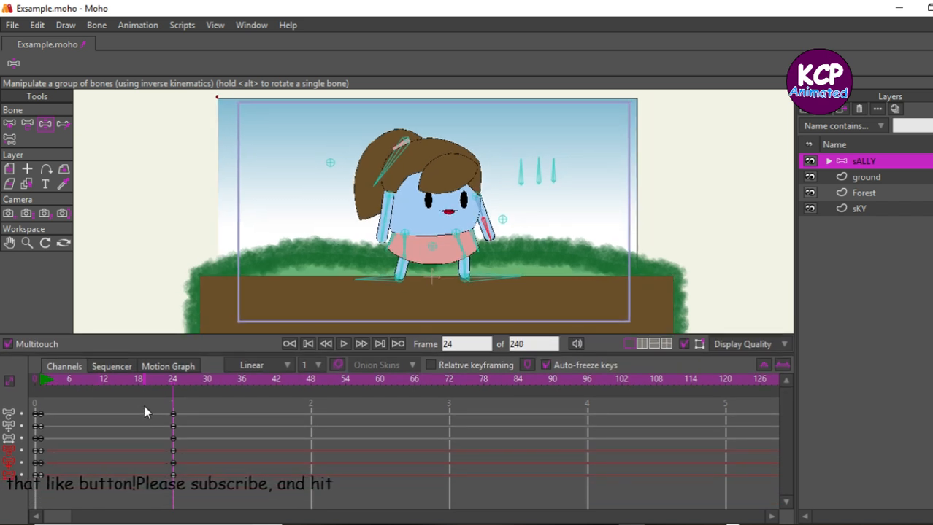
# - Set all keyframes at frame 24 to Cycle interpolation returning to absolute frame 2
pyautogui.moveTo(146, 409); pyautogui.dragTo(256, 508)
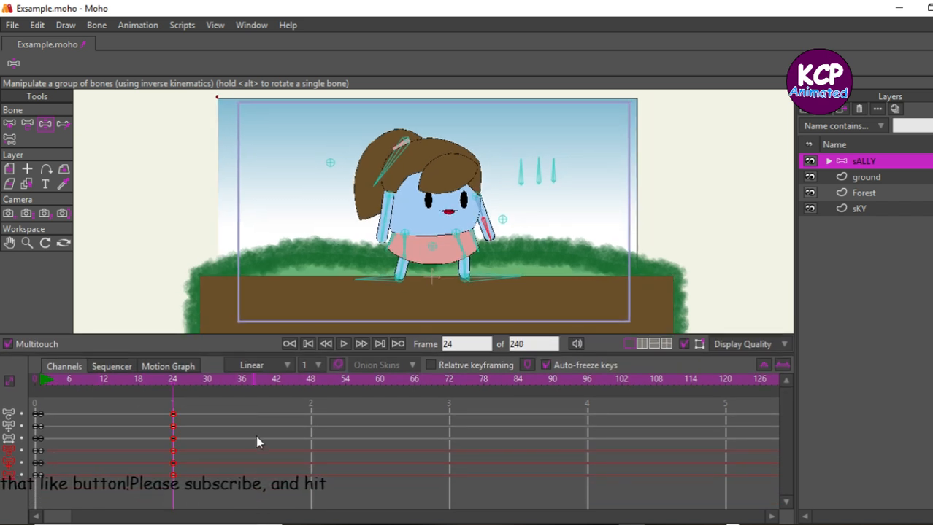
pyautogui.rightClick(174, 417)
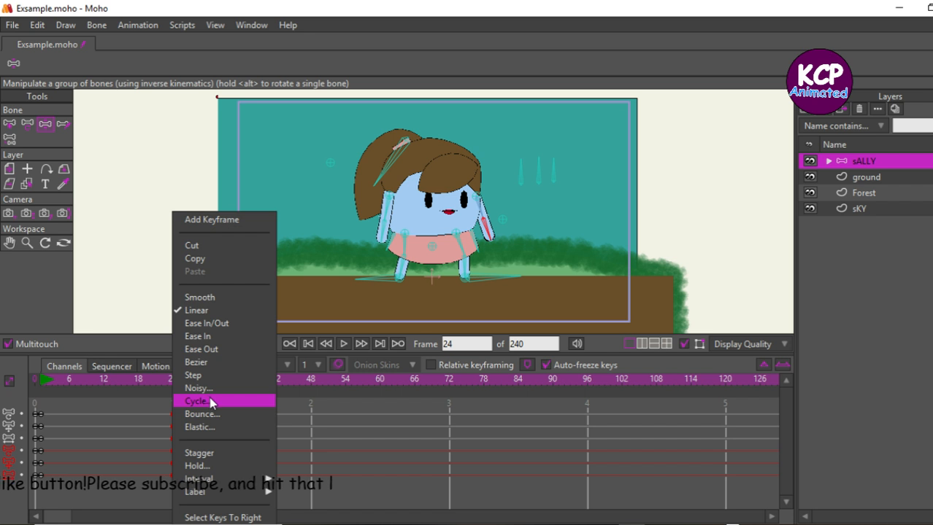
pyautogui.click(209, 400)
pyautogui.write('2')
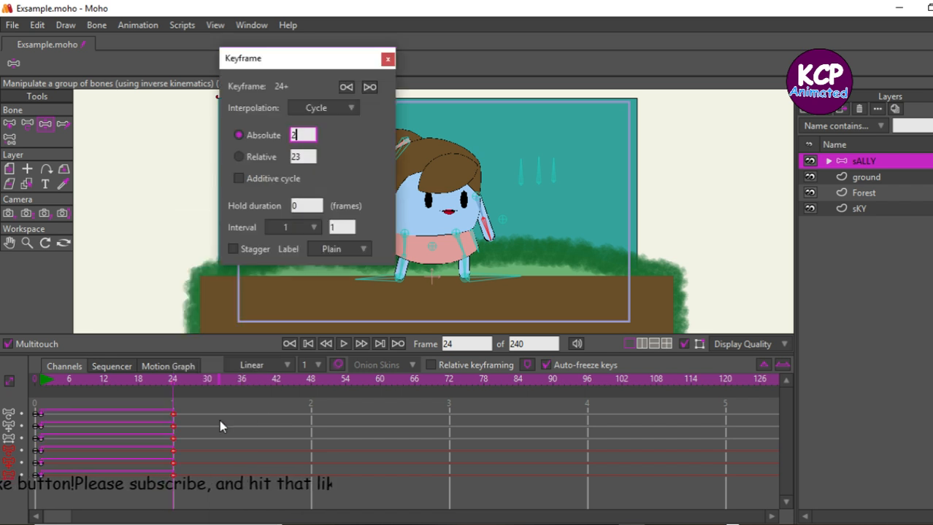
pyautogui.press('Return')
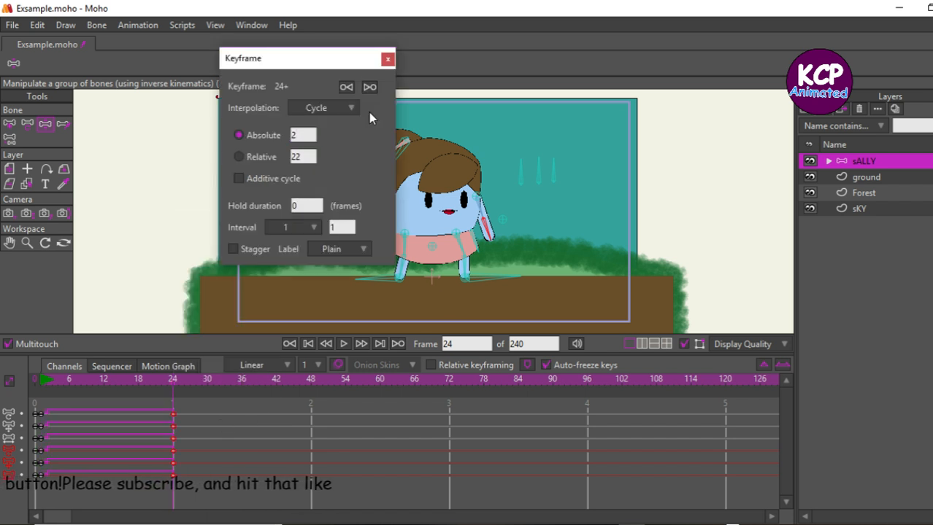
pyautogui.click(388, 59)
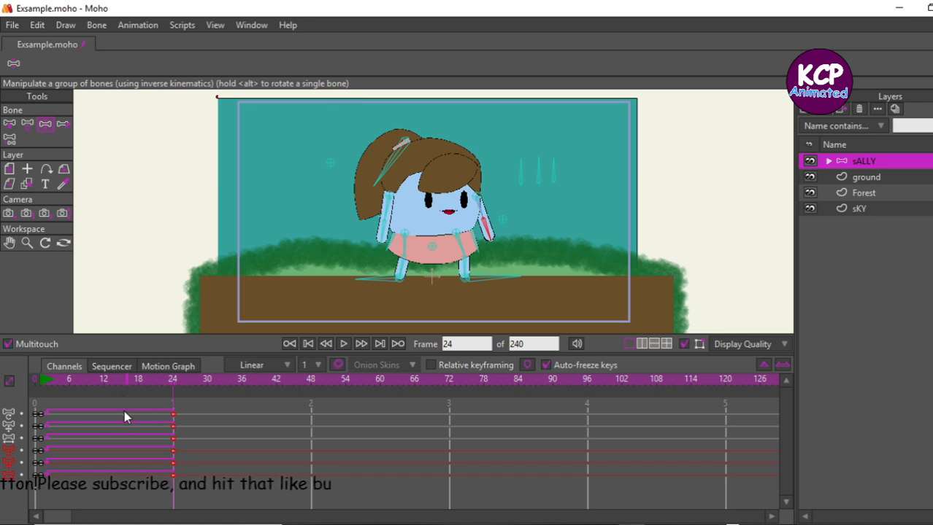
# - At frame 12, raise the character's body control slightly and swap the feet so the legs cross
pyautogui.click(105, 376)
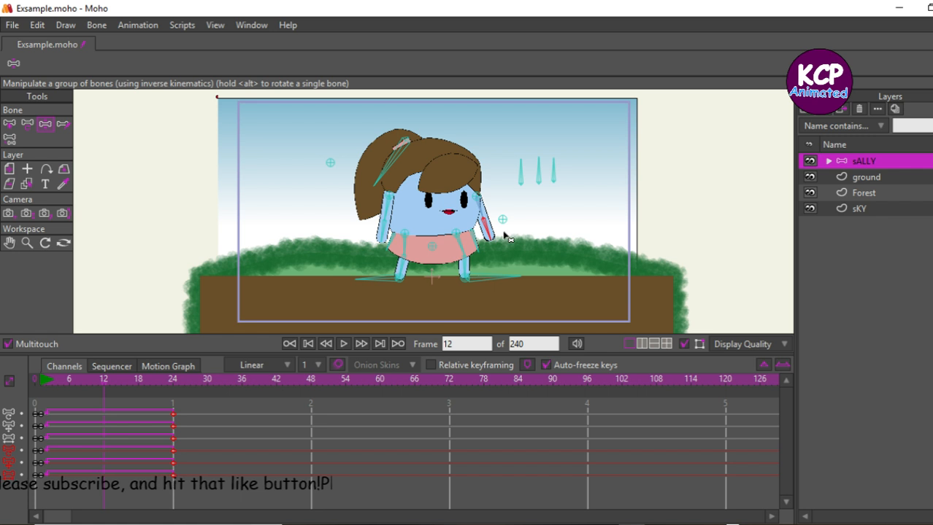
pyautogui.click(27, 124)
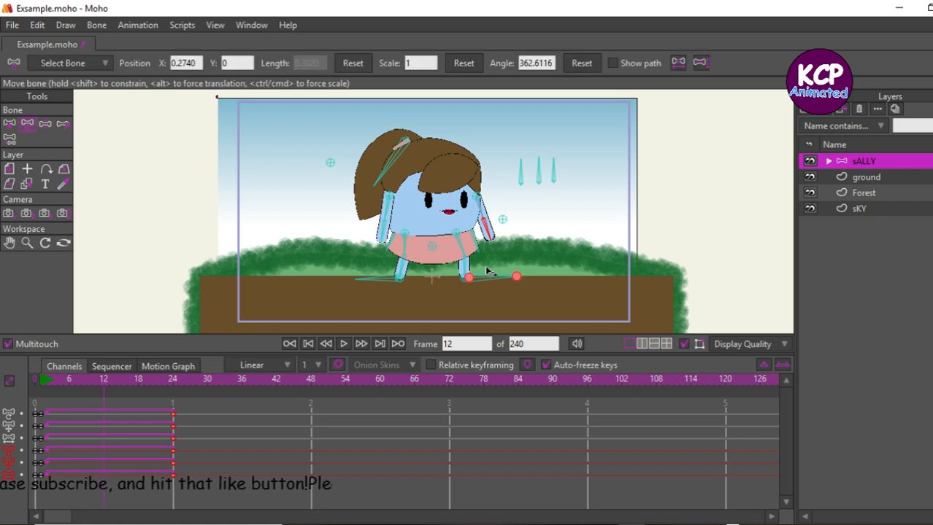
pyautogui.moveTo(504, 220); pyautogui.dragTo(502, 214)
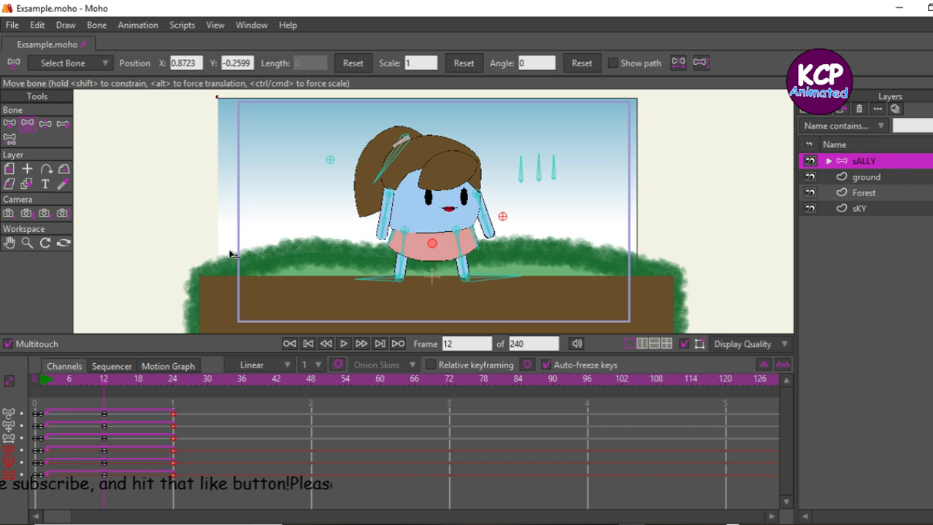
pyautogui.click(44, 124)
pyautogui.moveTo(384, 283); pyautogui.dragTo(420, 285)
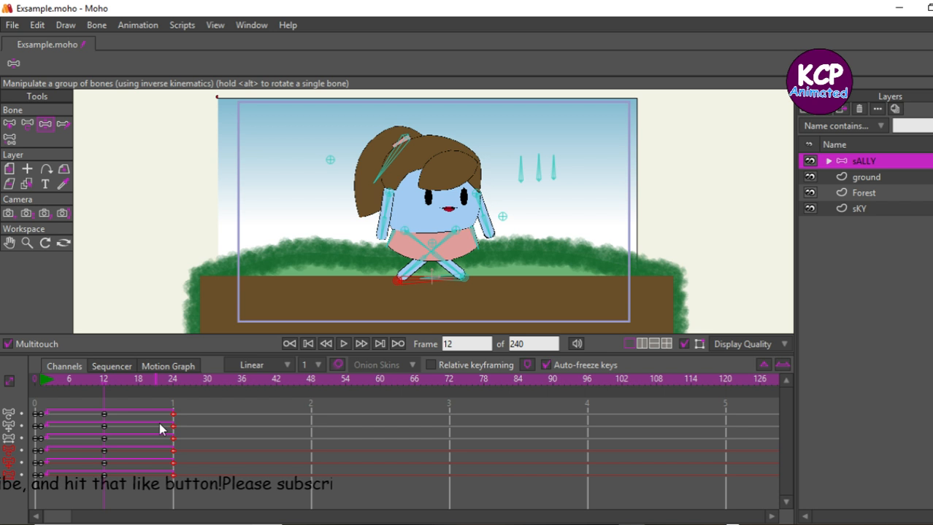
# - Enable onion skins with Draw behind turned off and place the onion skin marker at frame 2
pyautogui.click(336, 365)
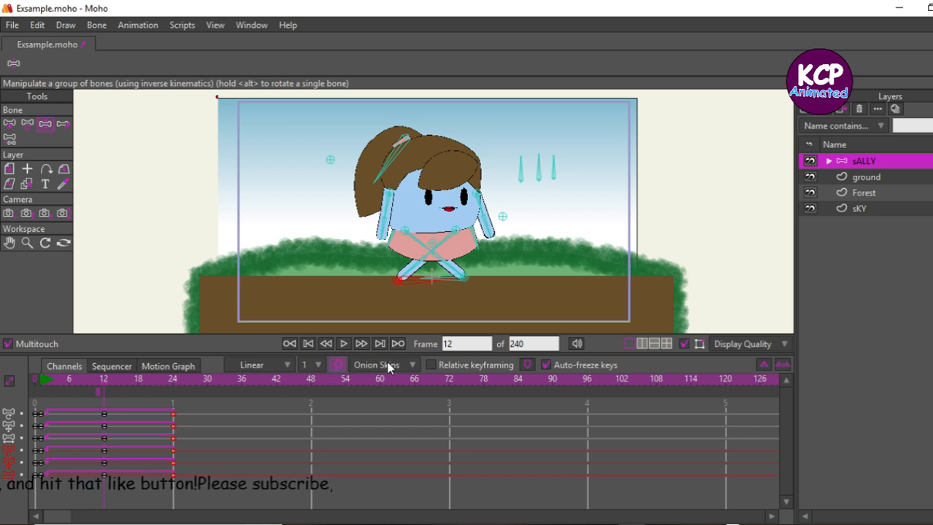
pyautogui.click(386, 364)
pyautogui.click(378, 473)
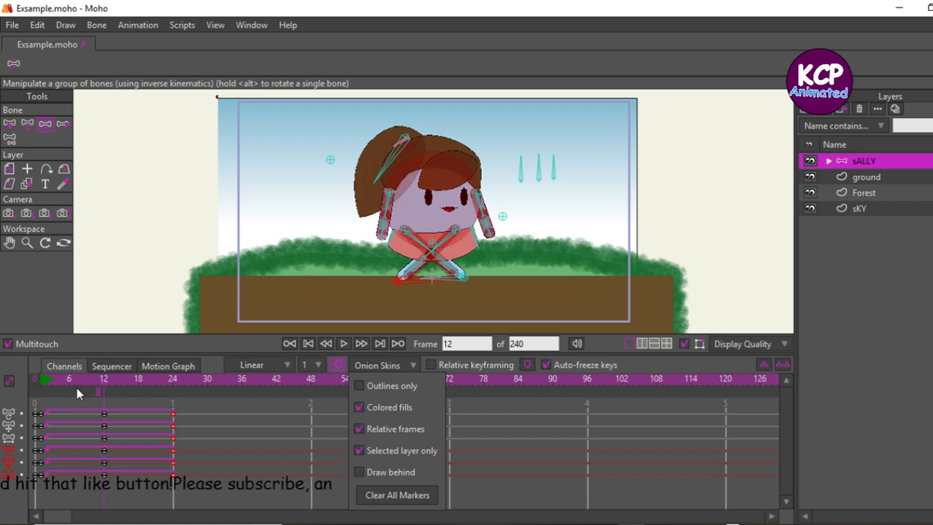
pyautogui.moveTo(98, 391); pyautogui.dragTo(46, 395)
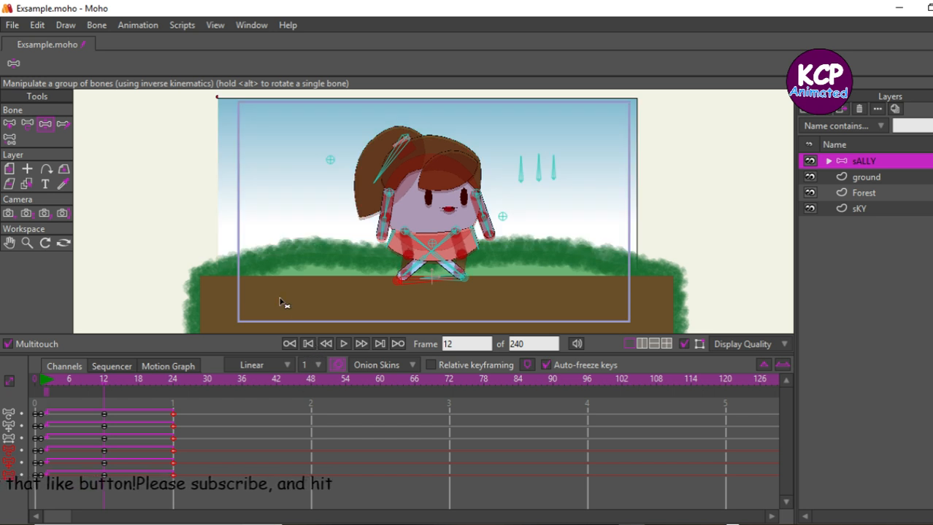
# - Align the crossed feet at frame 12 with the onion-skinned foot positions, and turn off onion skins
pyautogui.scroll(2, 282, 303)
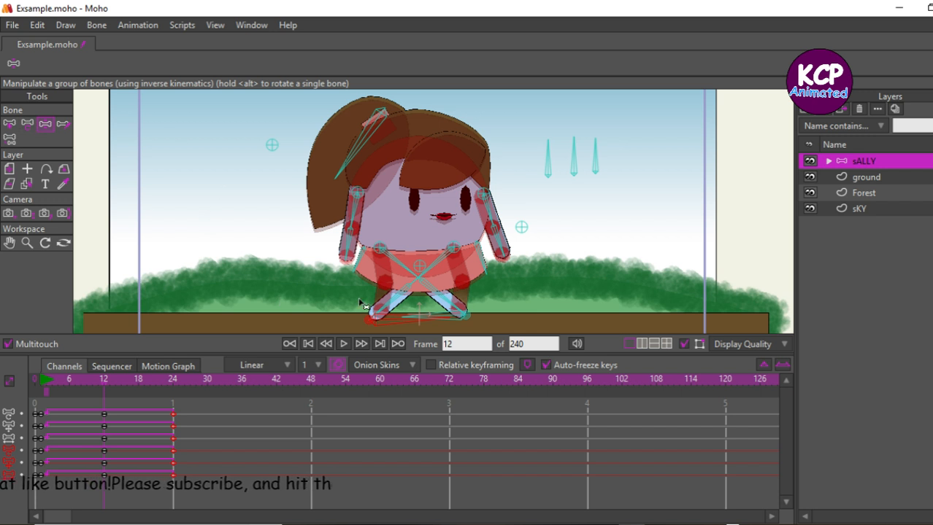
pyautogui.moveTo(369, 326); pyautogui.dragTo(442, 324)
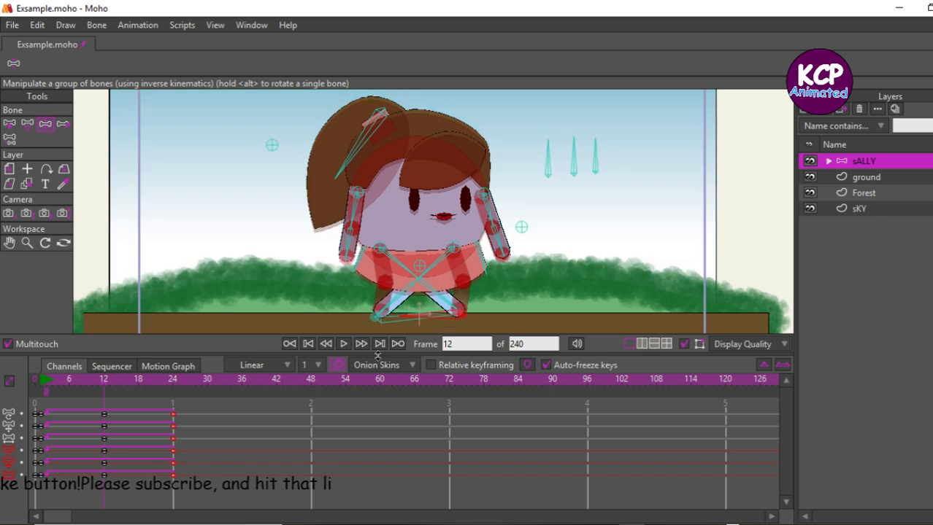
pyautogui.click(341, 366)
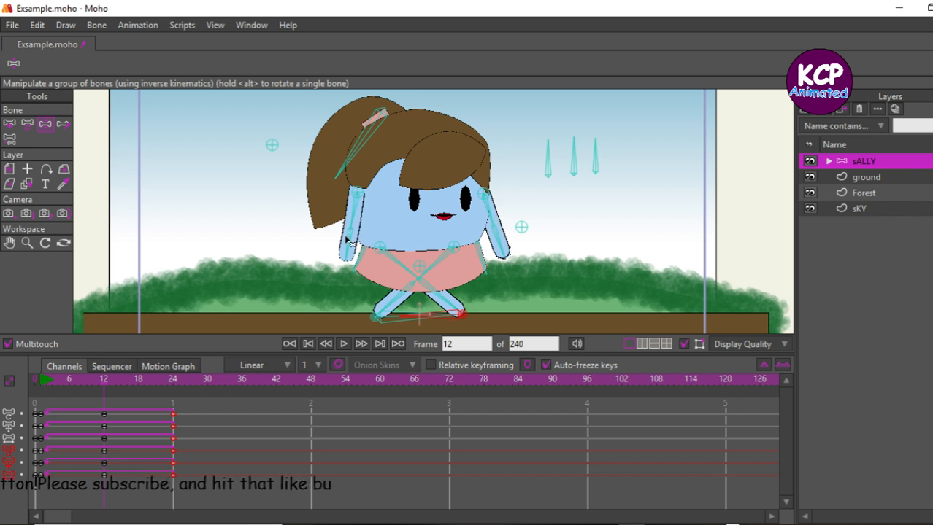
# - Swing both arms inward toward the body at frame 12 and play back the walk cycle
pyautogui.moveTo(347, 246); pyautogui.dragTo(394, 249)
pyautogui.moveTo(505, 244); pyautogui.dragTo(452, 260)
pyautogui.moveTo(380, 241); pyautogui.dragTo(352, 280)
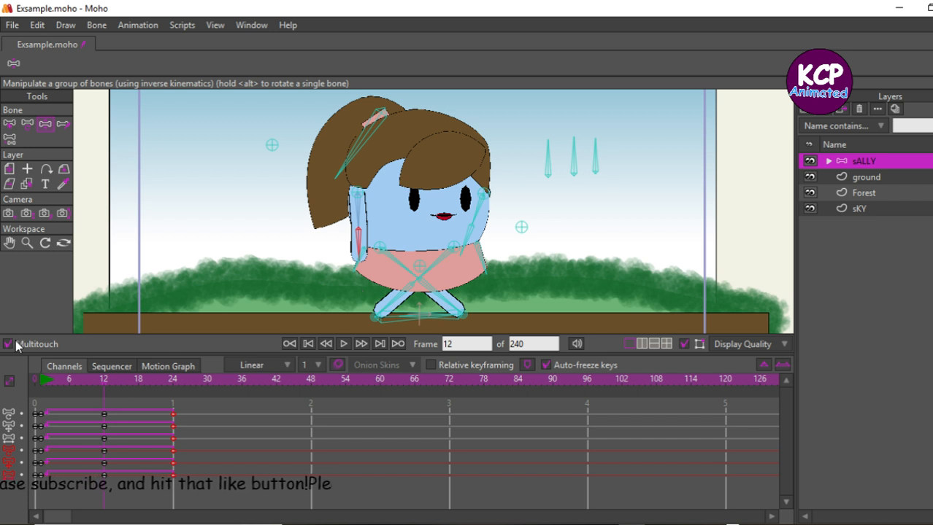
pyautogui.press('space')
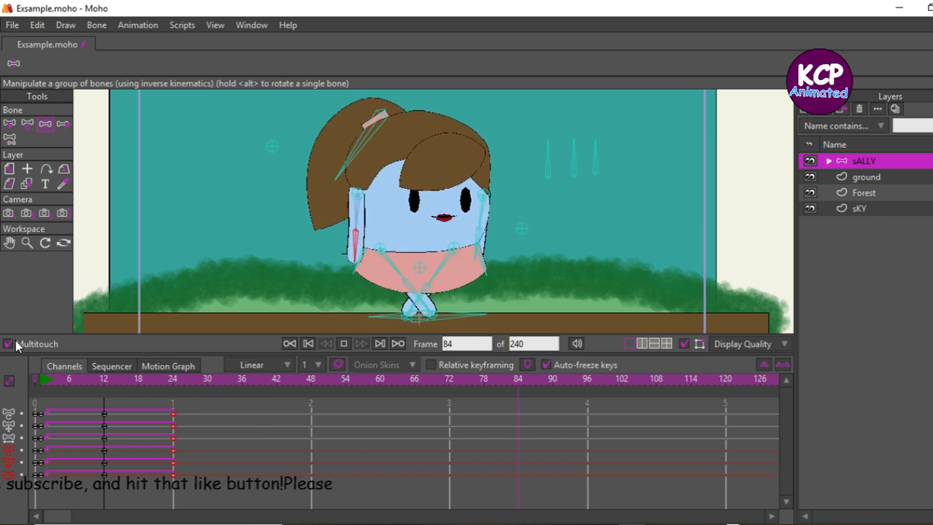
# - At frame 6, lift the foot on the ponytail side up and back, and lower the body control slightly
pyautogui.press('space')
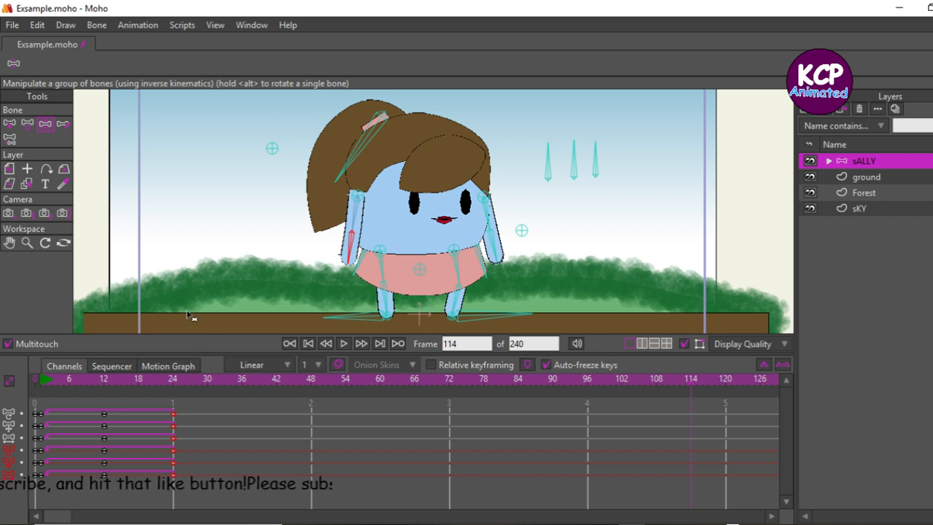
pyautogui.click(76, 379)
pyautogui.moveTo(76, 378); pyautogui.dragTo(107, 385)
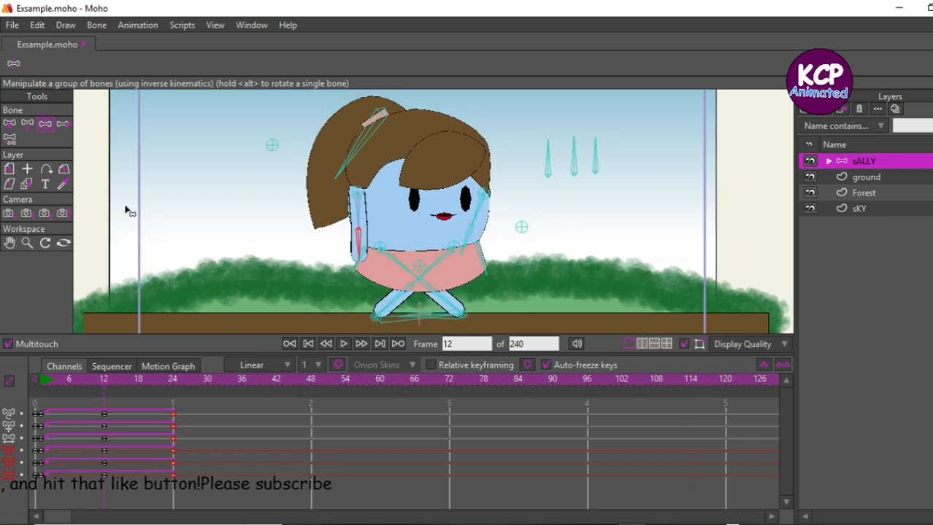
pyautogui.click(10, 124)
pyautogui.click(438, 318)
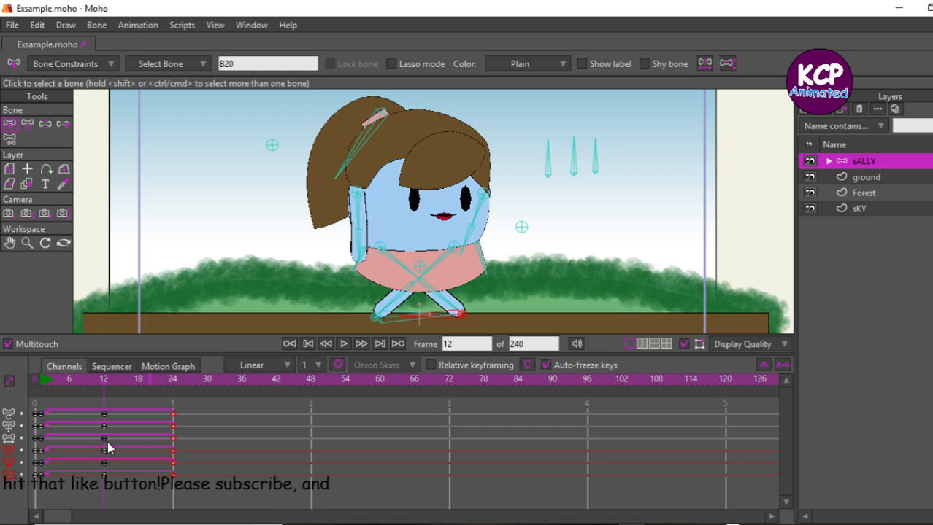
pyautogui.click(70, 380)
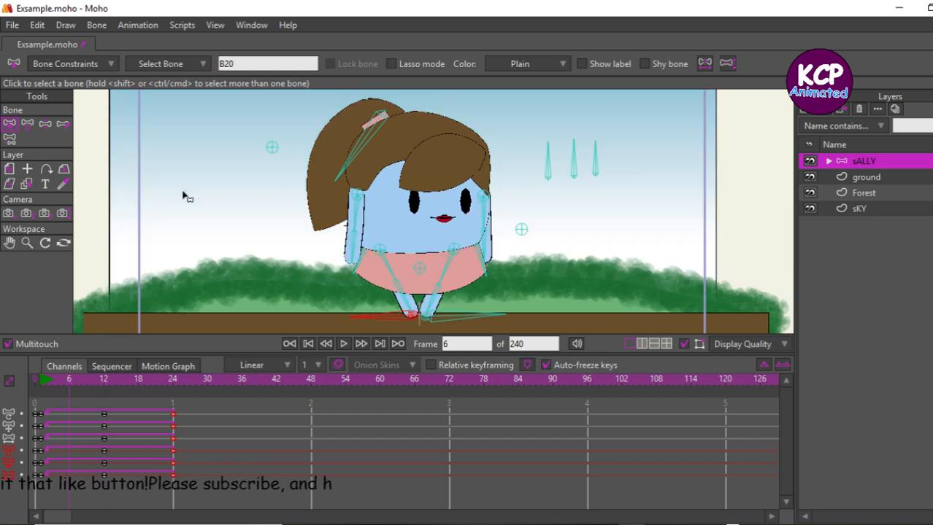
pyautogui.click(44, 124)
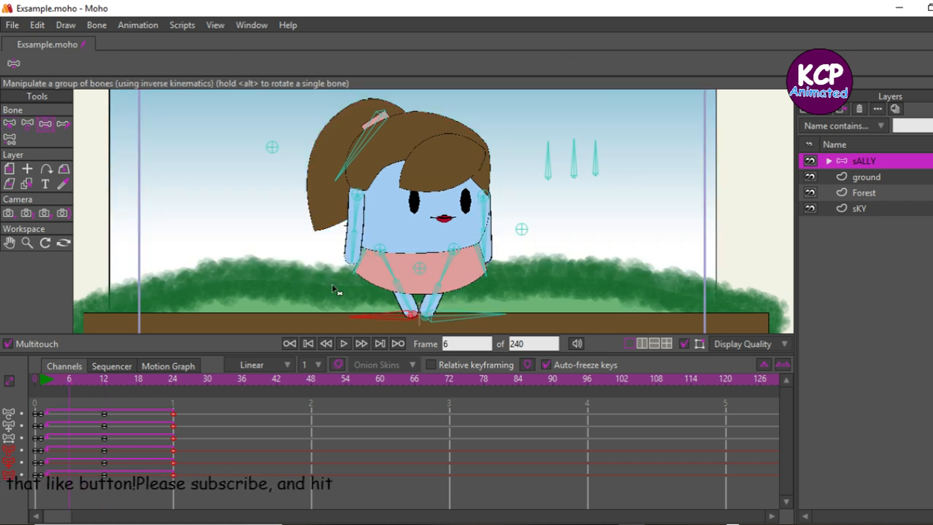
pyautogui.moveTo(393, 321); pyautogui.dragTo(333, 294)
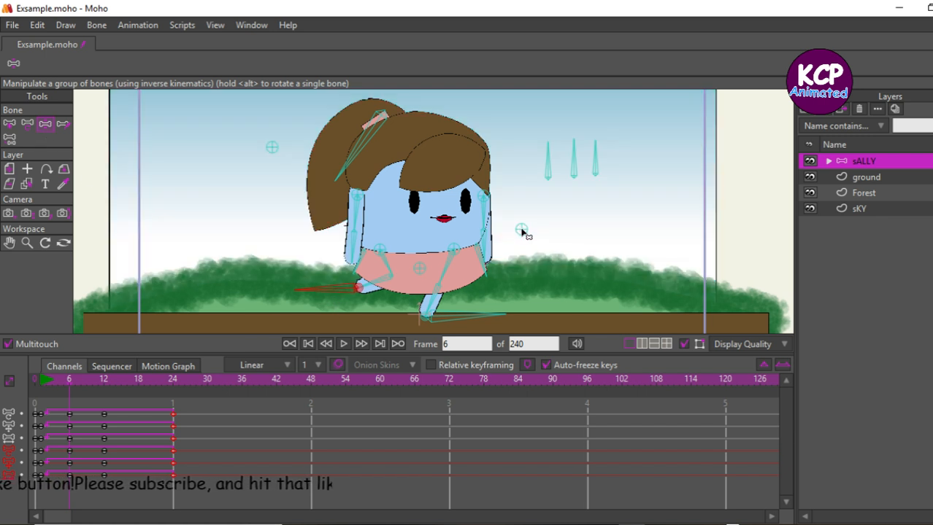
pyautogui.moveTo(521, 231); pyautogui.dragTo(521, 235)
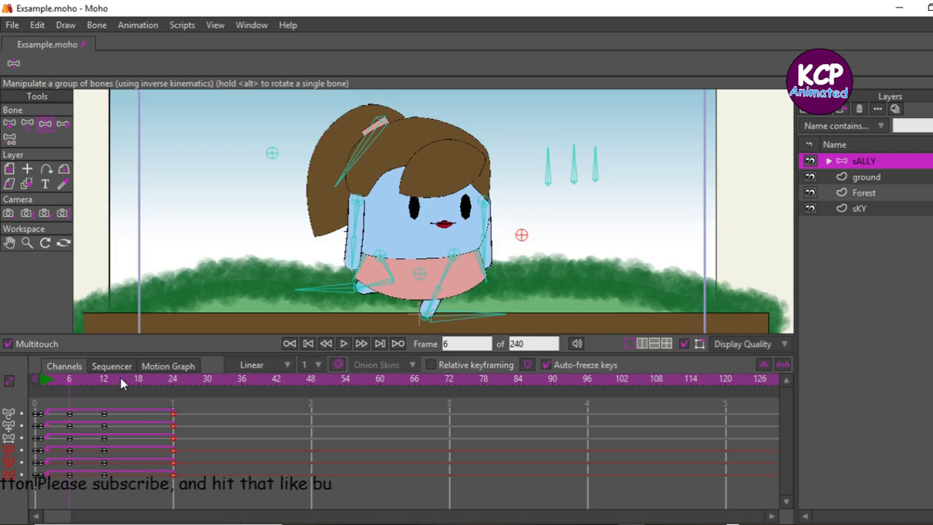
# - At frame 18, raise the opposite foot straight up to the skirt and lower the body control slightly
pyautogui.moveTo(135, 383); pyautogui.dragTo(139, 387)
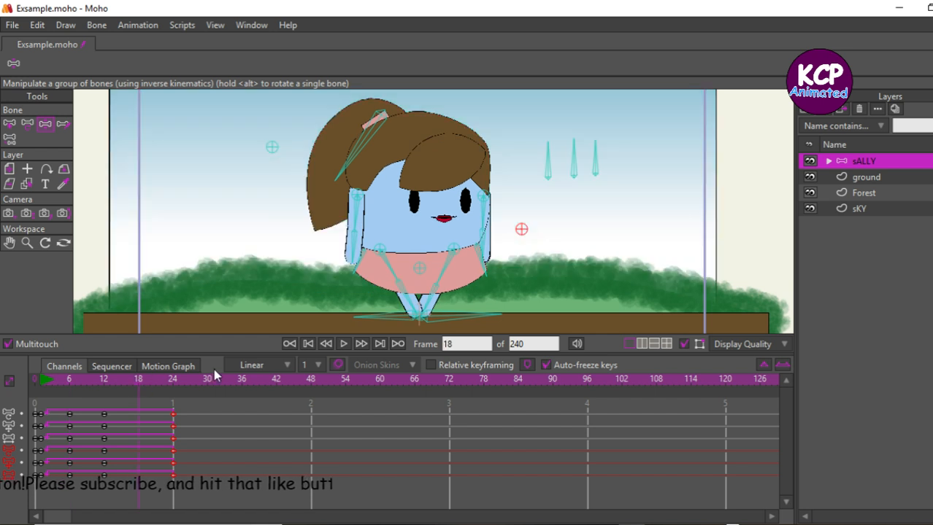
pyautogui.click(173, 380)
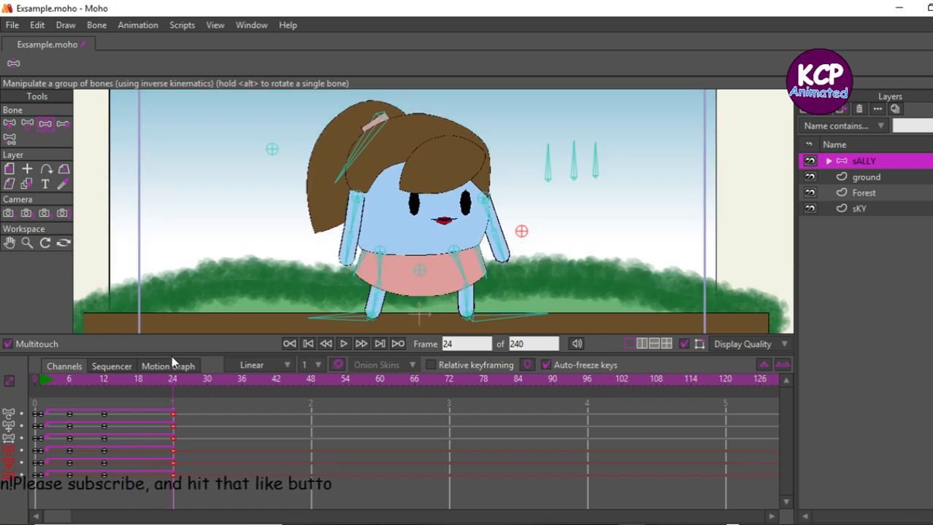
pyautogui.click(10, 125)
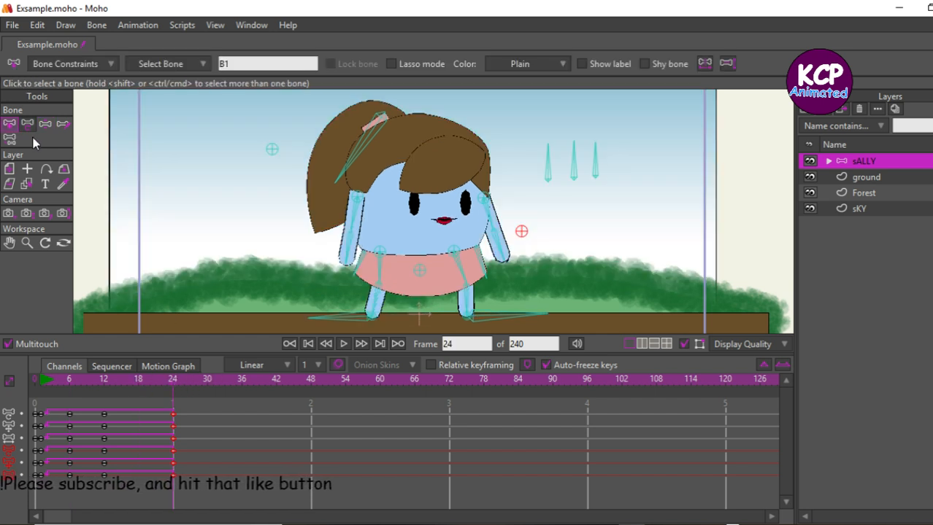
pyautogui.click(471, 312)
pyautogui.click(139, 380)
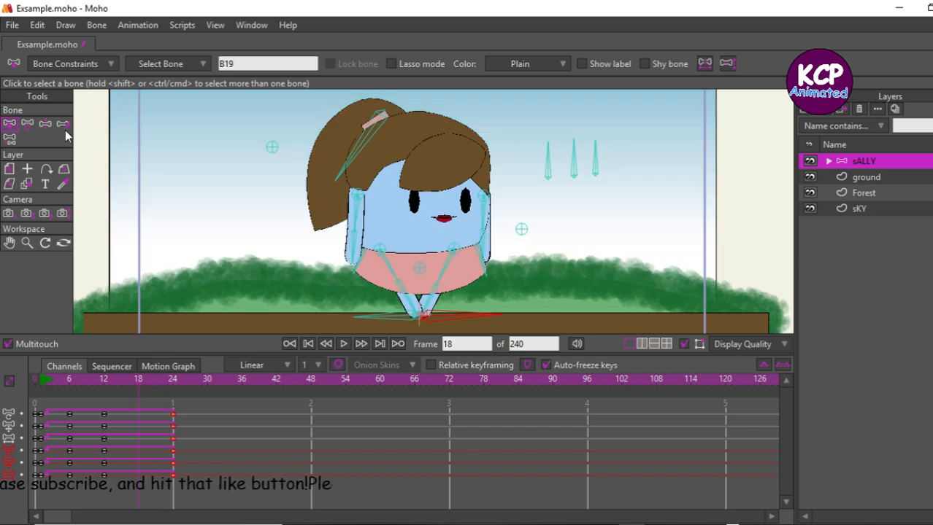
pyautogui.click(45, 124)
pyautogui.moveTo(475, 327); pyautogui.dragTo(473, 296)
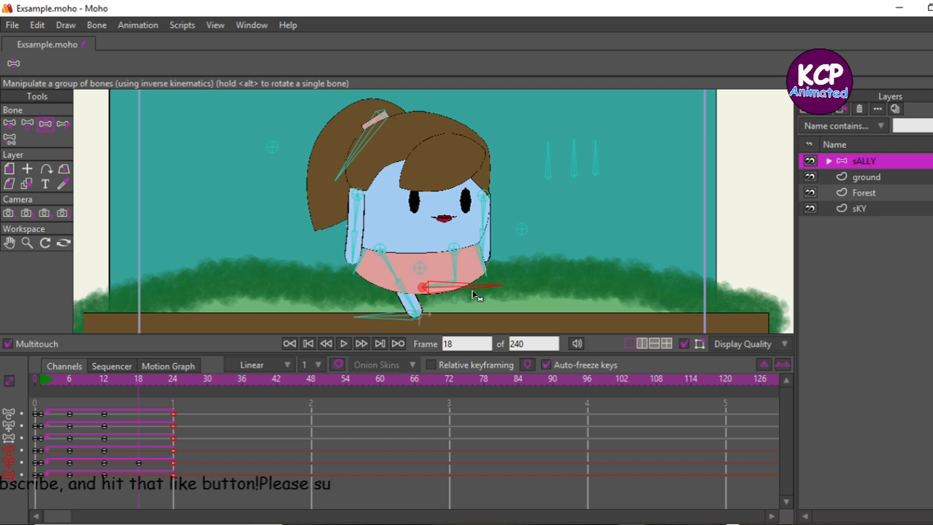
pyautogui.moveTo(476, 299); pyautogui.dragTo(476, 299)
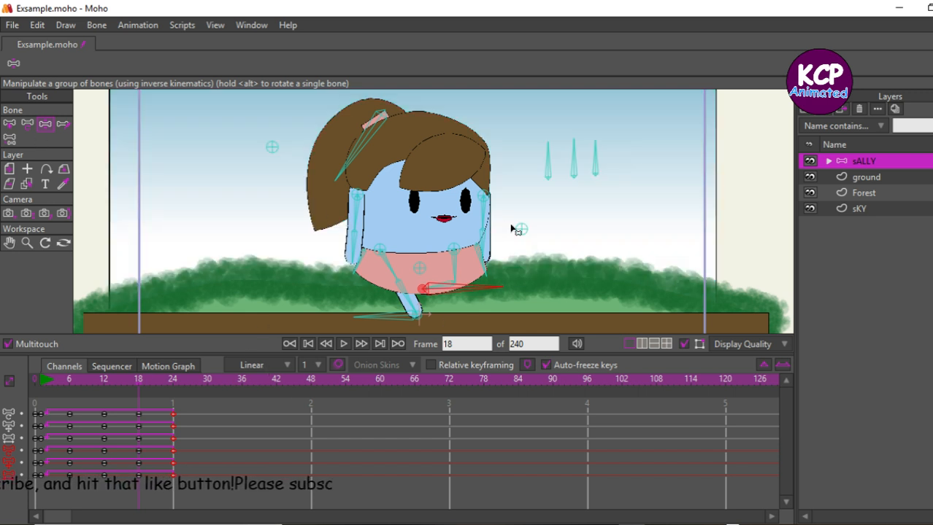
pyautogui.moveTo(522, 231); pyautogui.dragTo(522, 233)
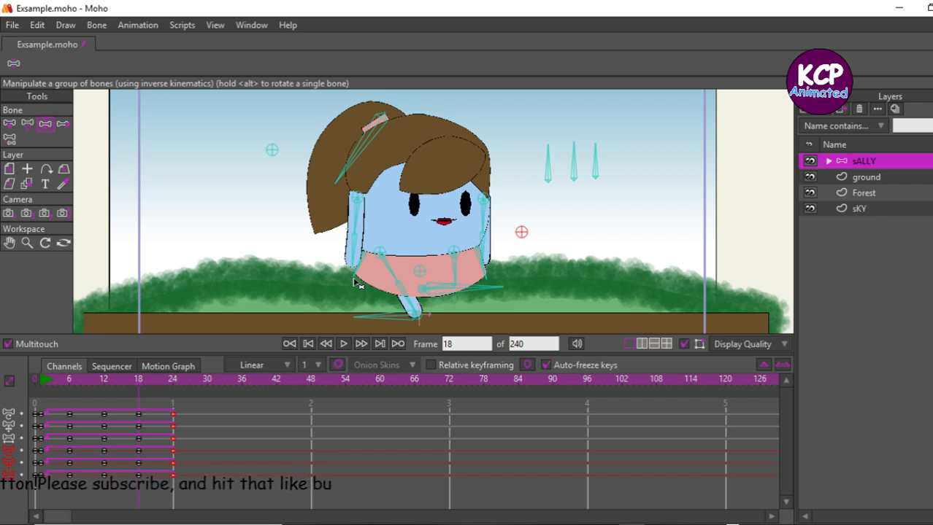
# - Play back the walk cycle with the lifted-foot poses and rewind to frame 0
pyautogui.press('space')
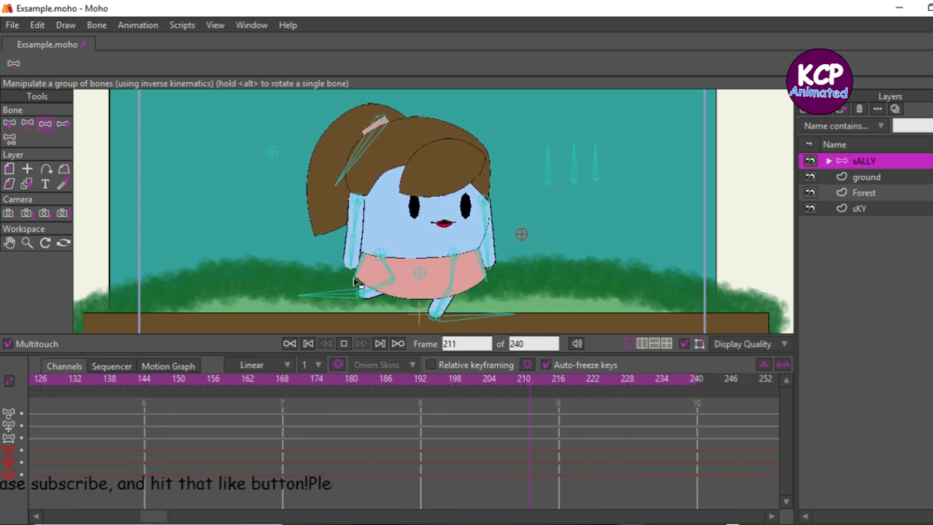
pyautogui.press('space')
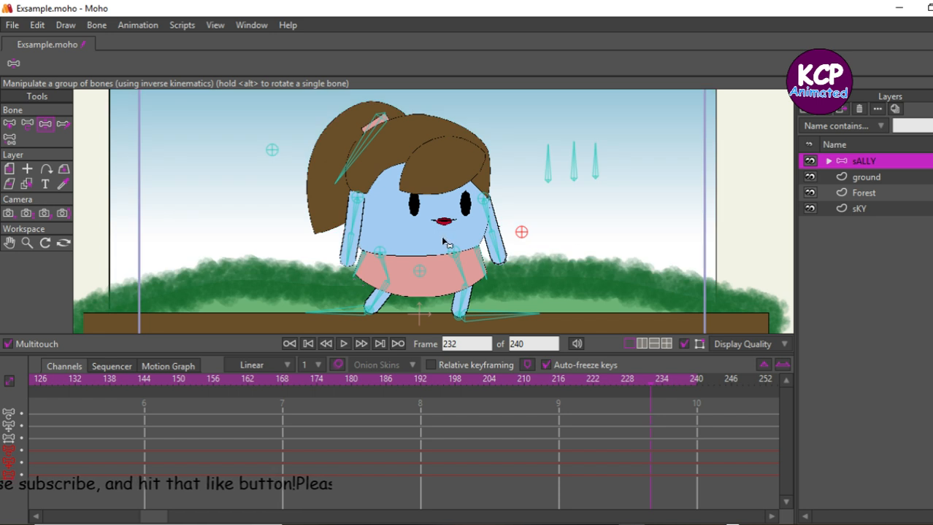
pyautogui.click(290, 344)
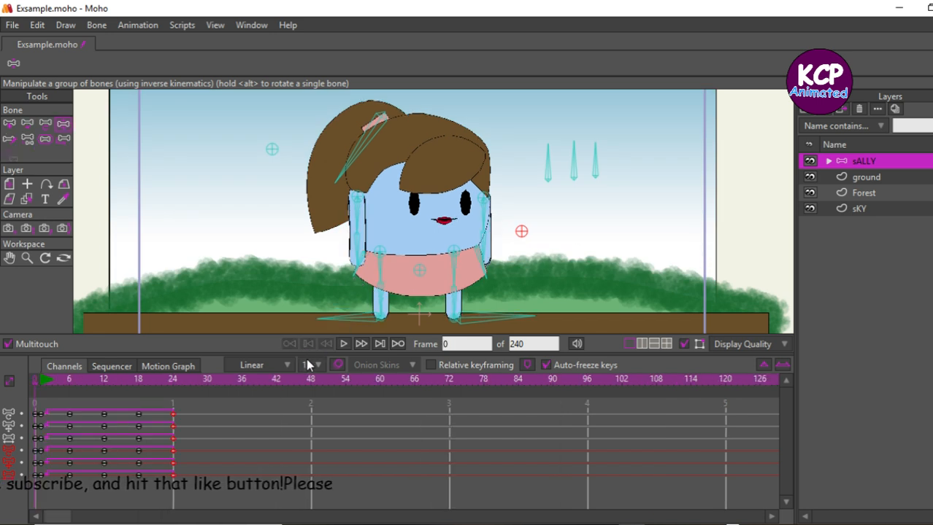
# - Tilt the skirt's control bone, nearest the head, toward the character at frames 6 and 18, and preview the walk
pyautogui.click(68, 379)
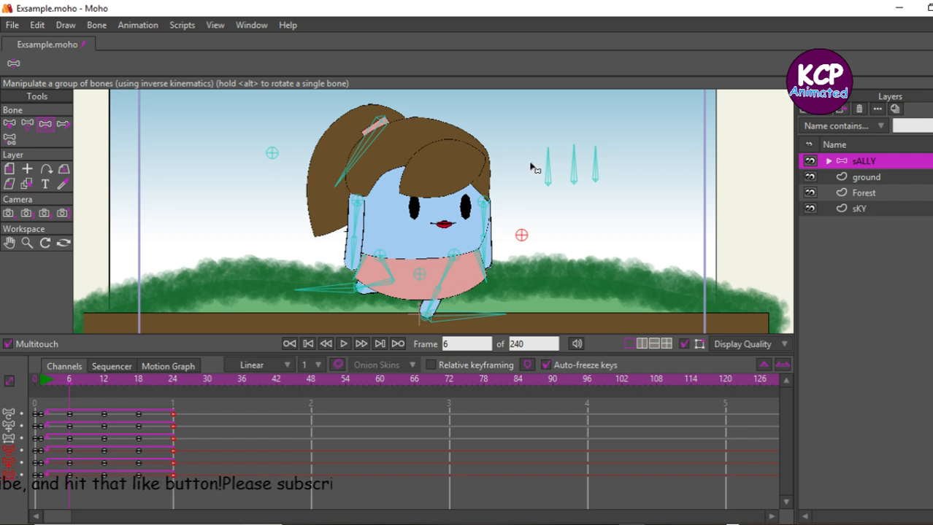
pyautogui.moveTo(547, 165); pyautogui.dragTo(535, 169)
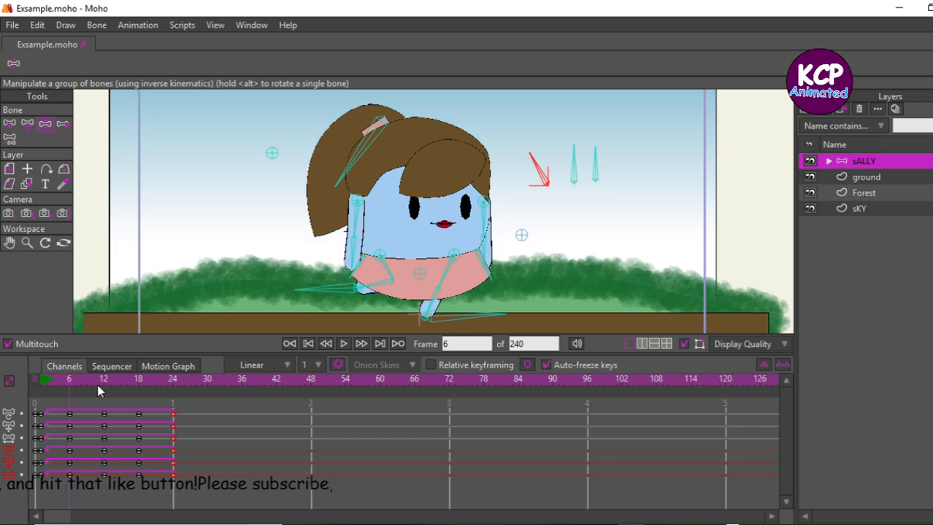
pyautogui.click(138, 380)
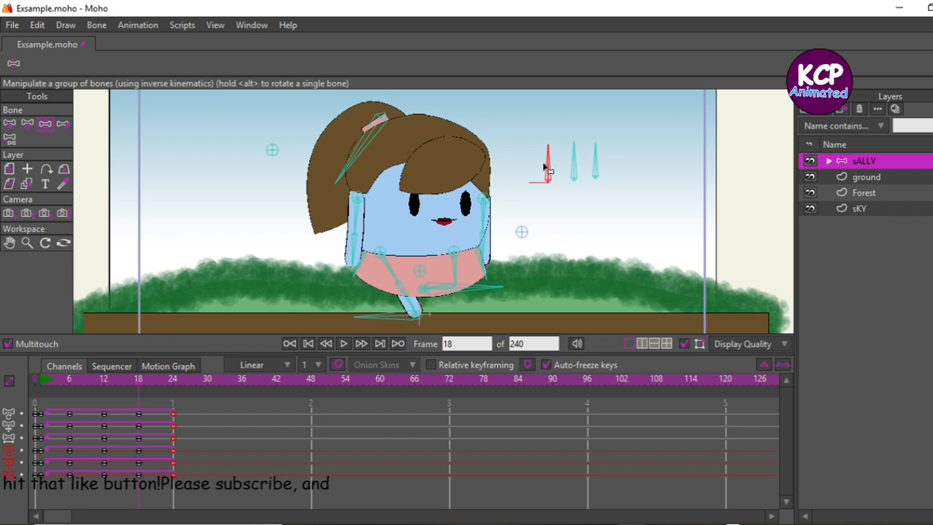
pyautogui.moveTo(549, 173); pyautogui.dragTo(522, 188)
pyautogui.press('space')
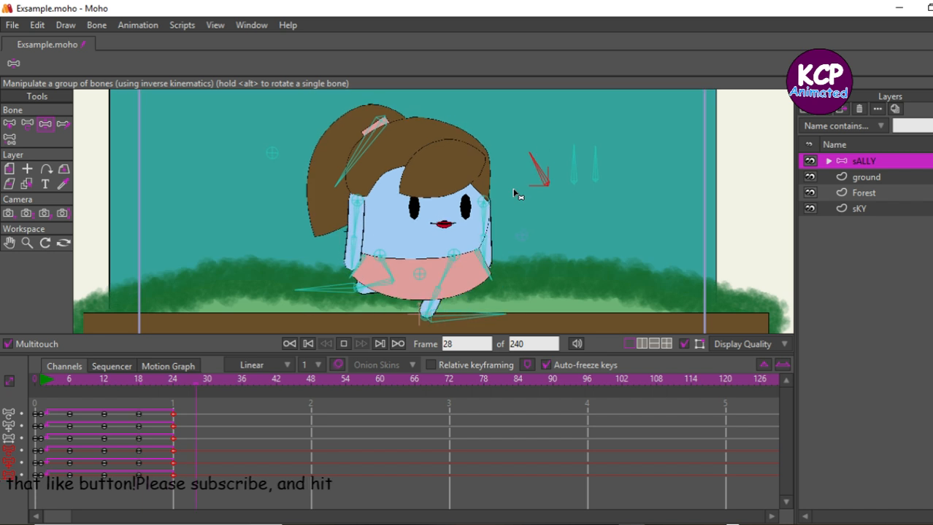
pyautogui.press('space')
pyautogui.press('space')
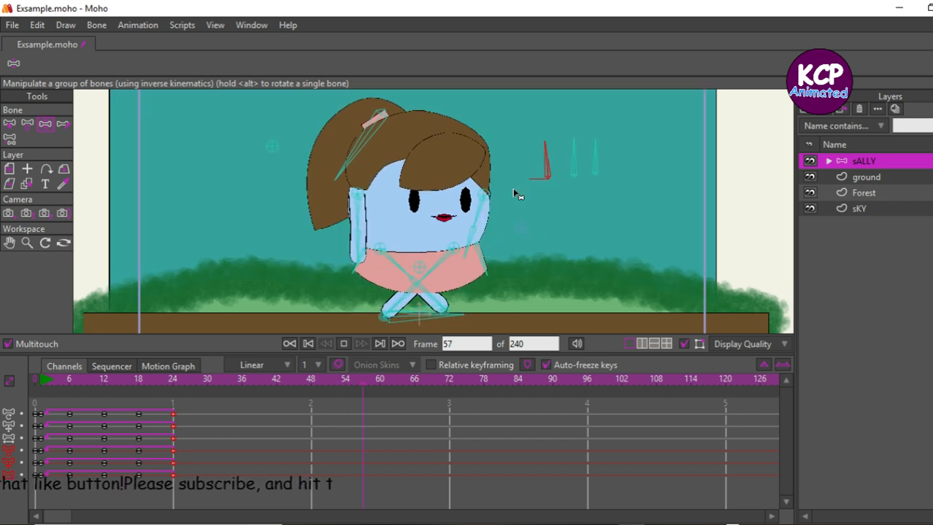
pyautogui.press('space')
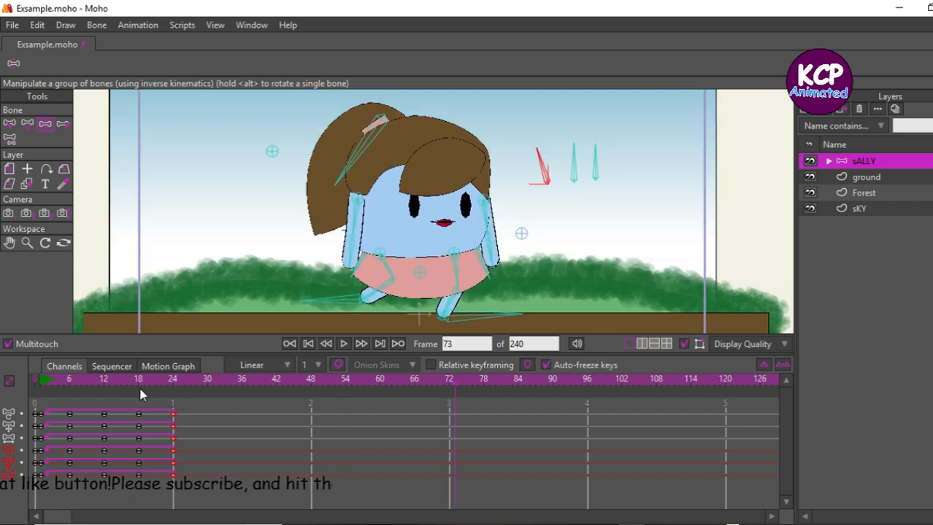
# - At frame 6, swing the ponytail bone slightly outward and shift the face control slightly in the walking direction
pyautogui.click(71, 380)
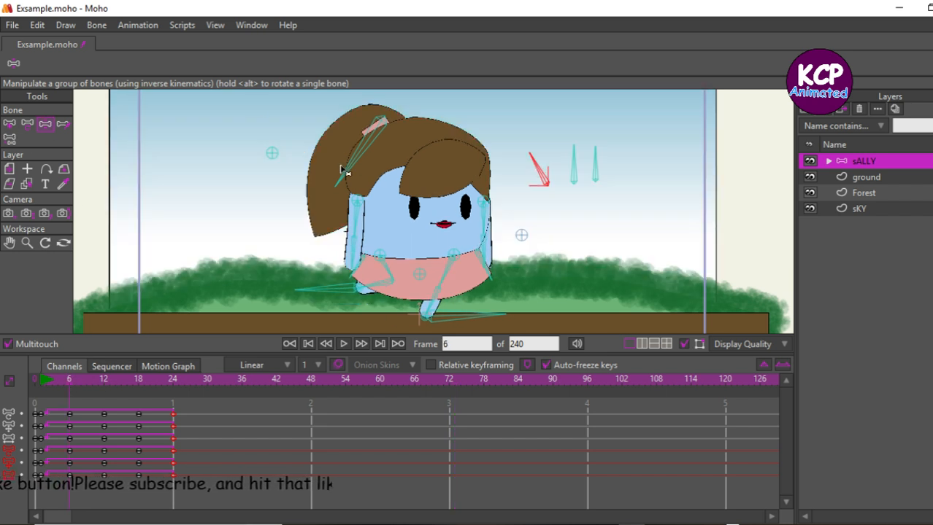
pyautogui.moveTo(362, 154); pyautogui.dragTo(248, 194)
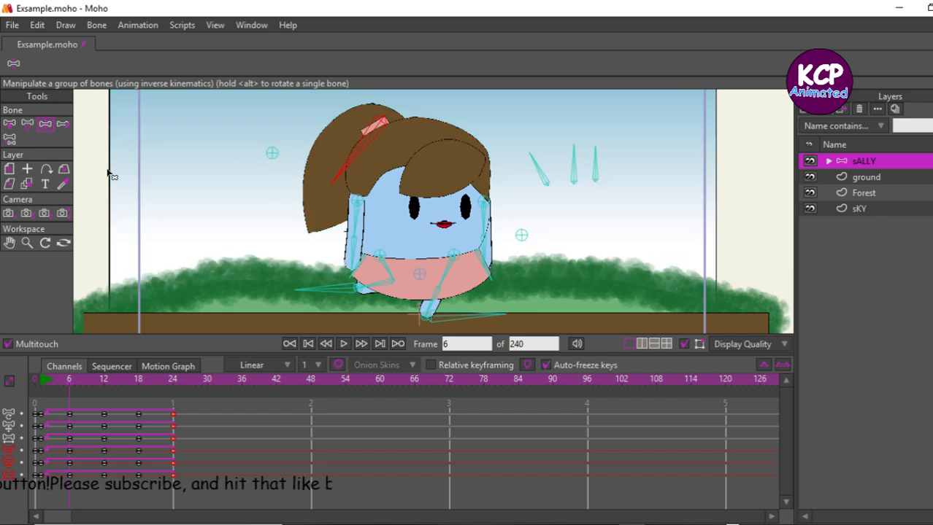
pyautogui.click(28, 126)
pyautogui.moveTo(270, 153); pyautogui.dragTo(273, 154)
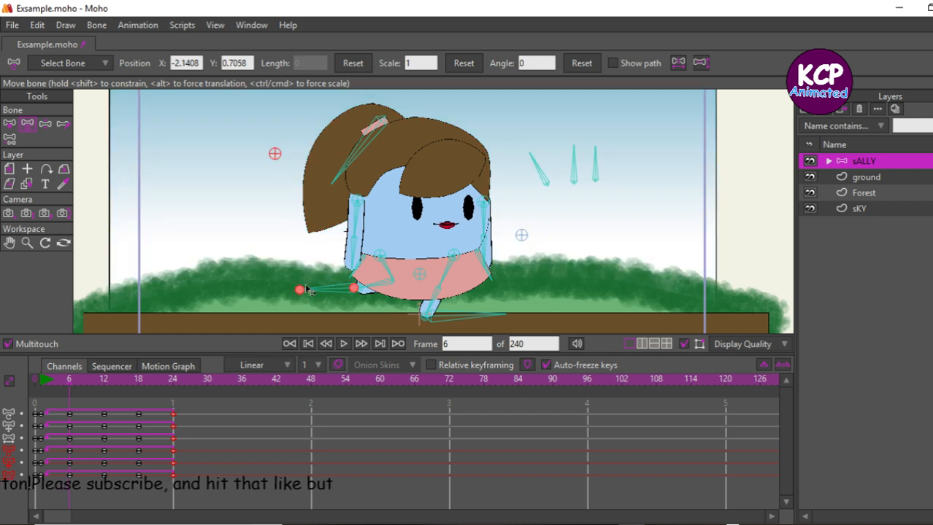
# - At frame 18, swing the ponytail further outward and shift the face control slightly forward, then preview the walk cycle
pyautogui.click(138, 381)
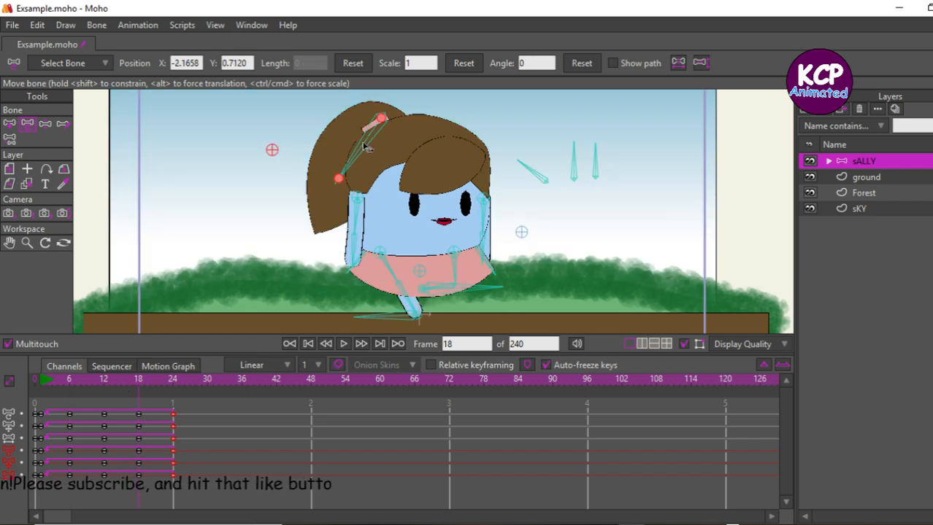
pyautogui.moveTo(367, 149); pyautogui.dragTo(335, 159)
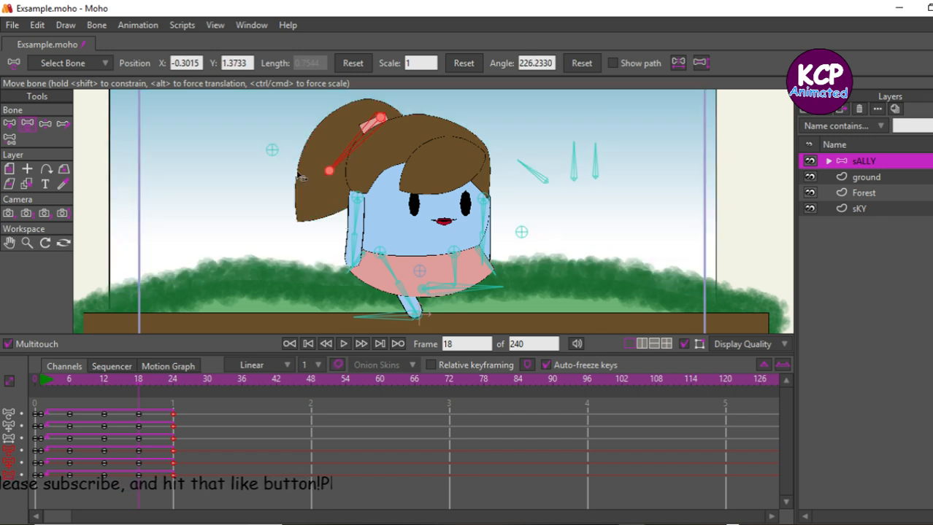
pyautogui.moveTo(273, 156); pyautogui.dragTo(277, 152)
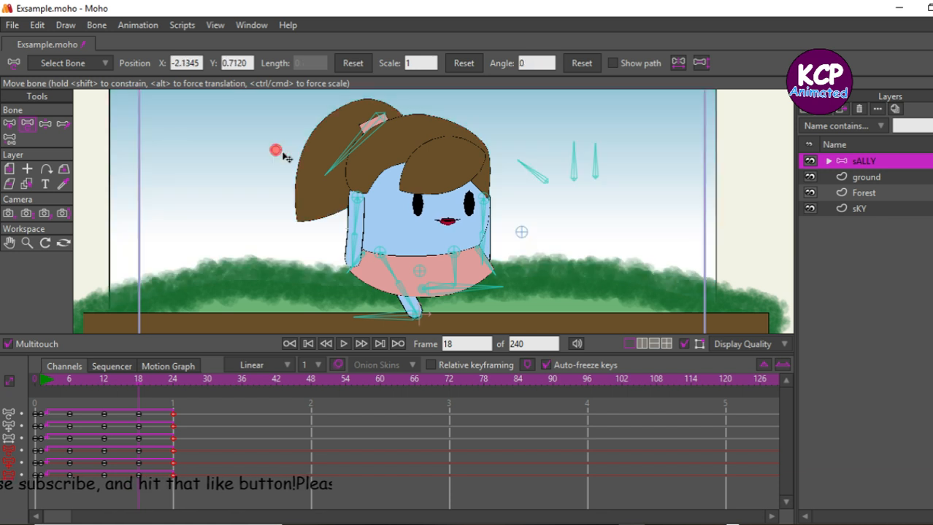
pyautogui.press('space')
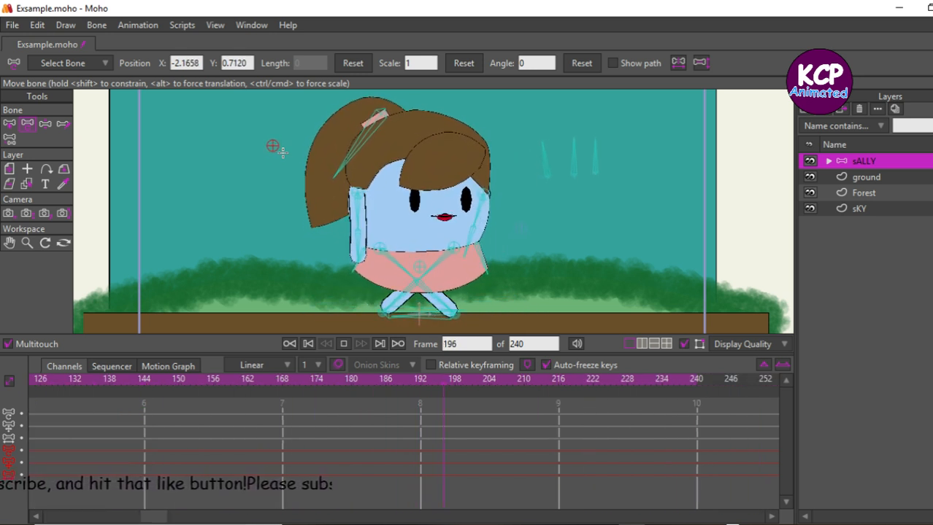
pyautogui.press('space')
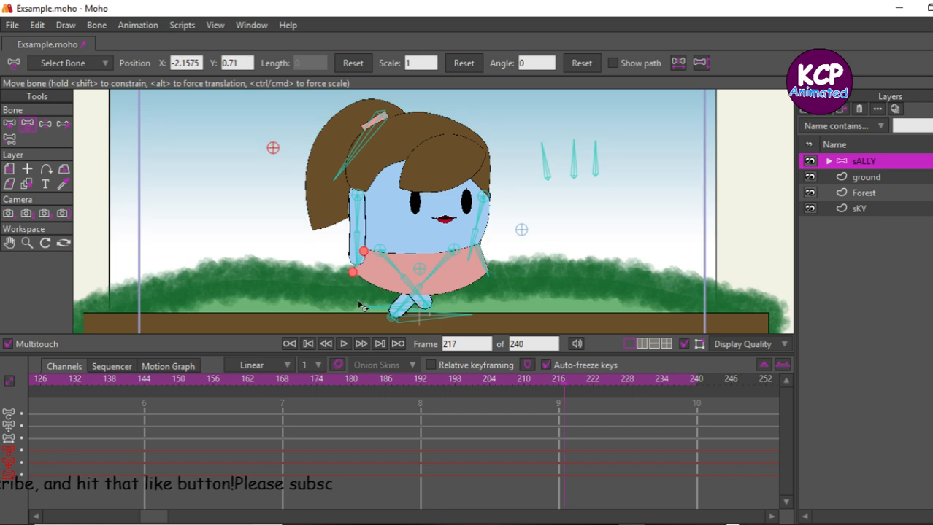
pyautogui.click(308, 344)
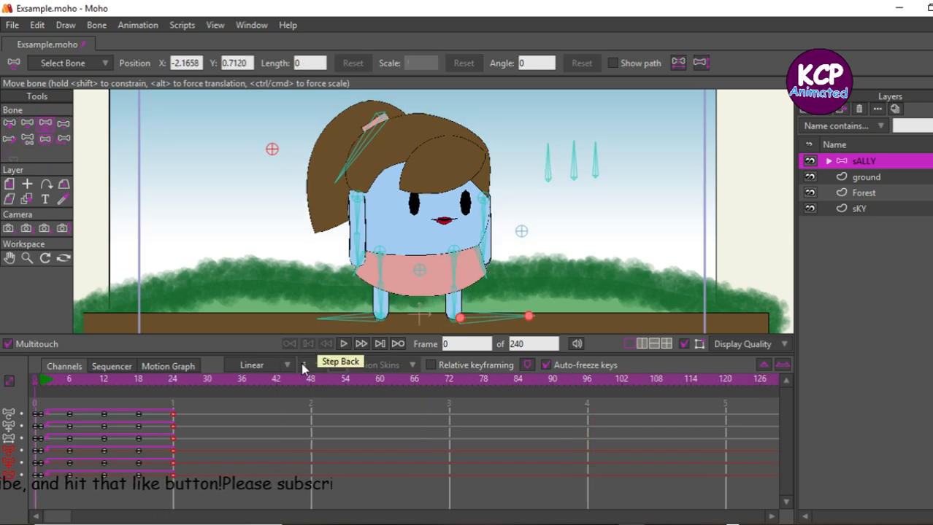
# - At frame 12, bend the front arm to hang close to the character's body, and preview the walk cycle
pyautogui.click(105, 378)
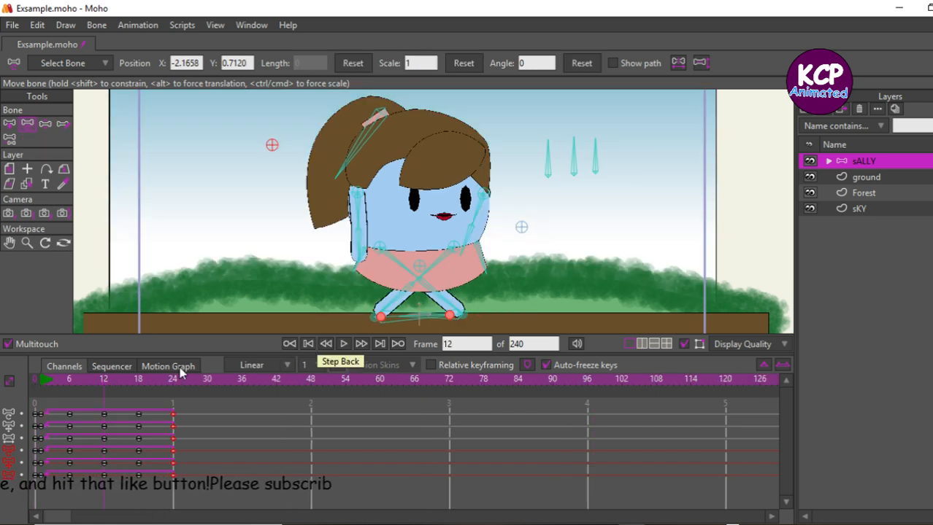
pyautogui.click(46, 126)
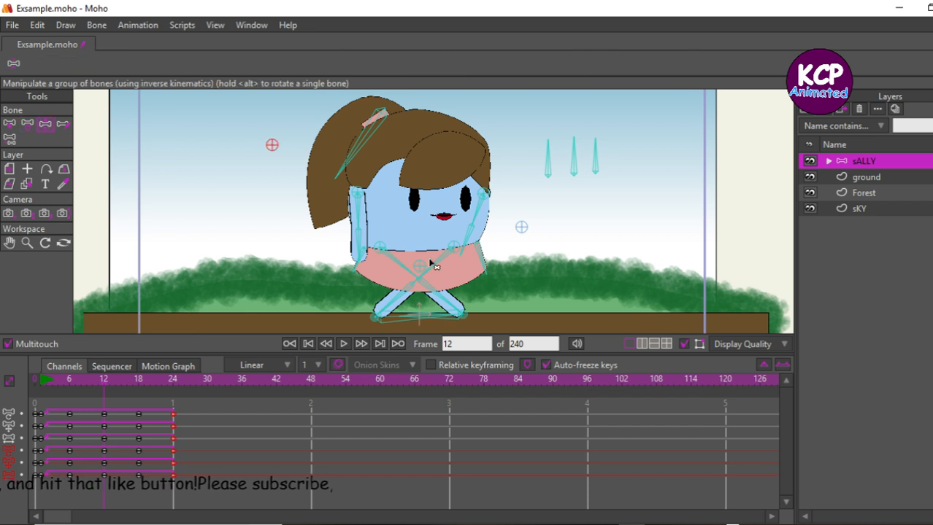
pyautogui.moveTo(475, 240); pyautogui.dragTo(480, 246)
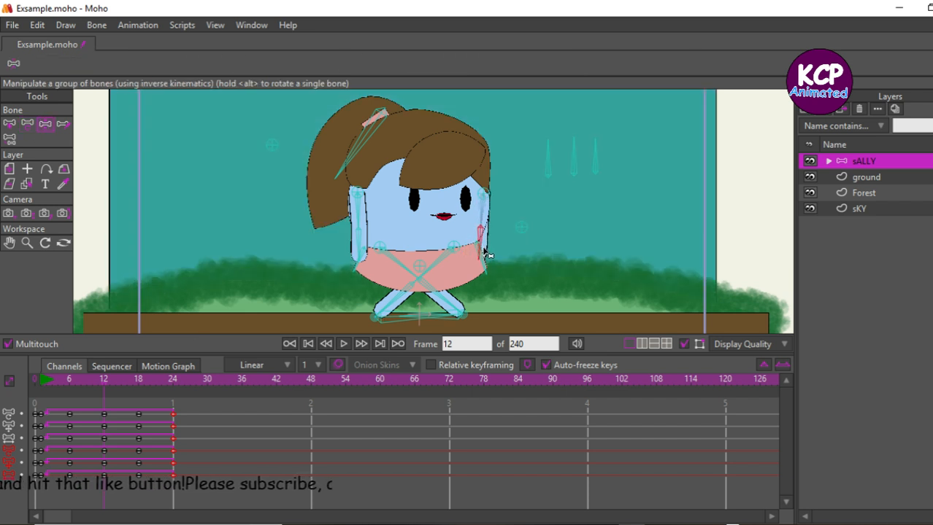
pyautogui.moveTo(489, 256); pyautogui.dragTo(473, 250)
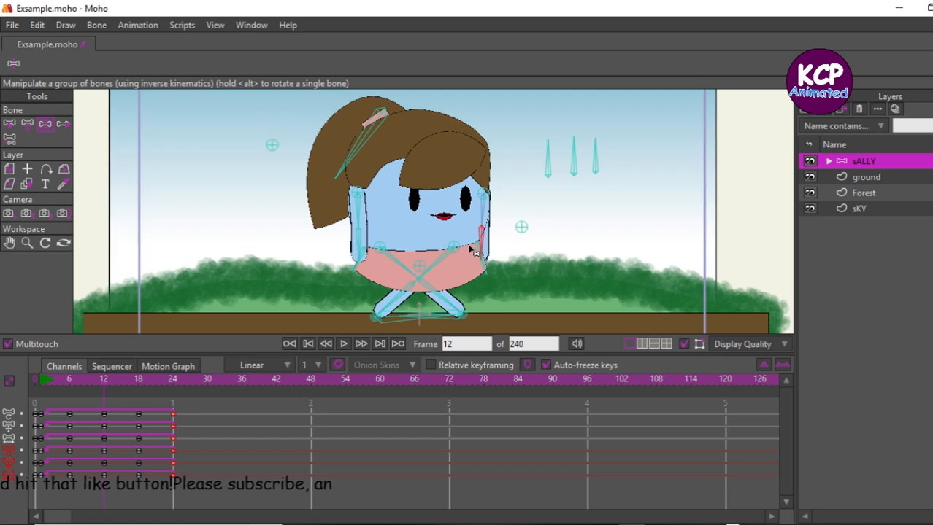
pyautogui.press('space')
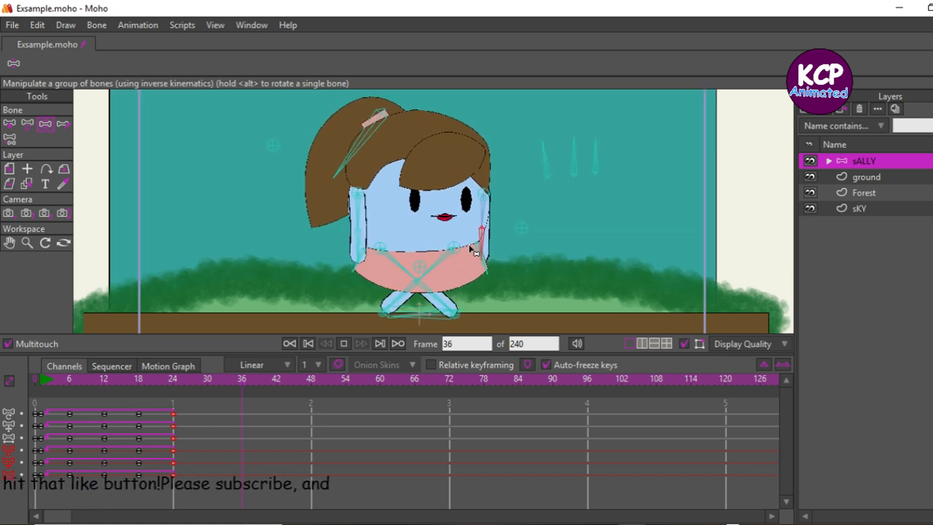
pyautogui.press('space')
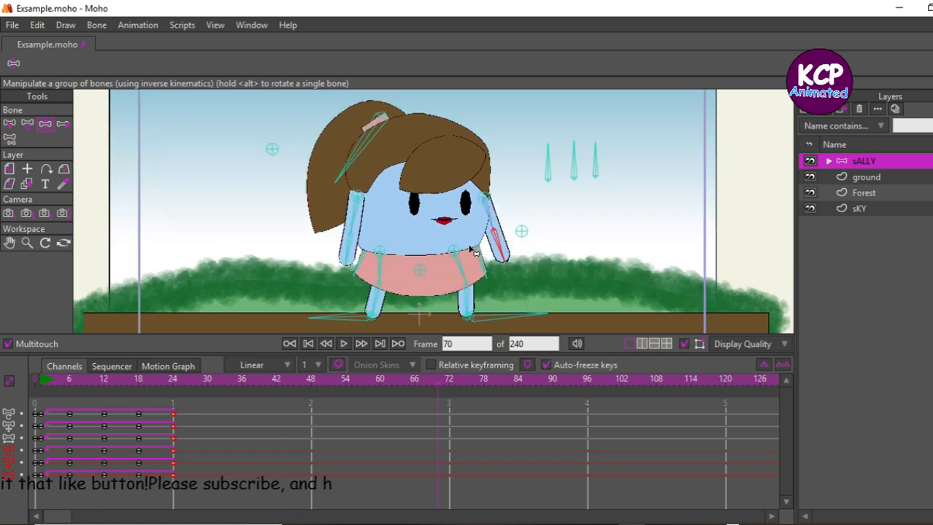
# - Return to frame 12 and slightly adjust both forearm bones so the arms hang beside the body
pyautogui.click(104, 378)
pyautogui.press('space')
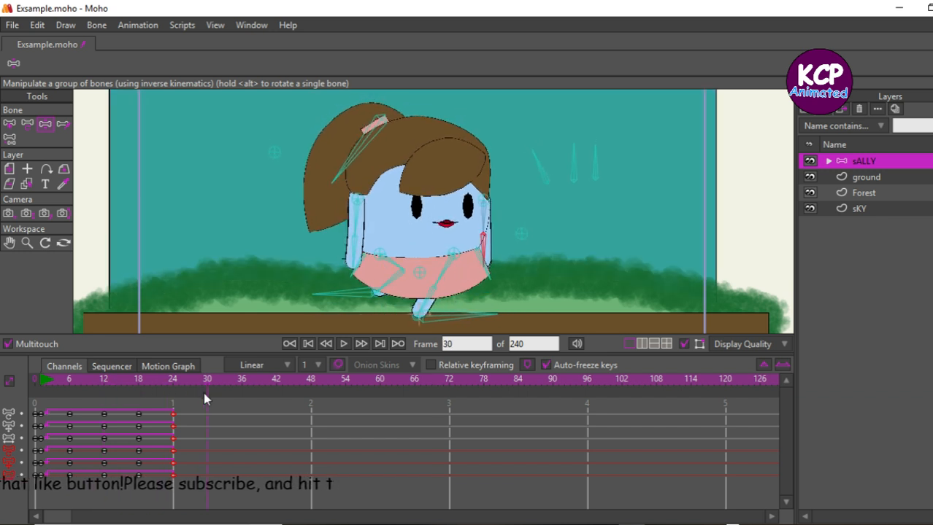
pyautogui.click(86, 398)
pyautogui.moveTo(93, 406); pyautogui.dragTo(103, 408)
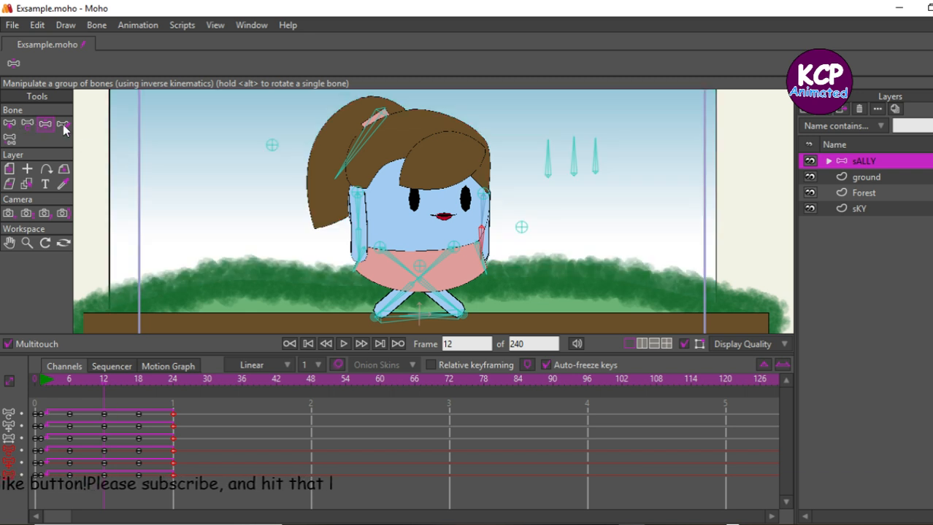
pyautogui.moveTo(363, 244); pyautogui.dragTo(360, 245)
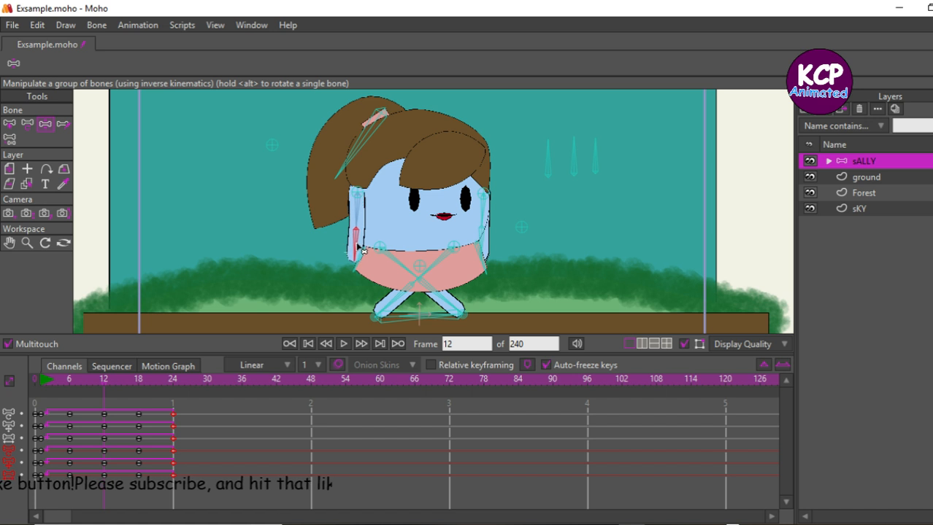
pyautogui.moveTo(484, 243); pyautogui.dragTo(485, 241)
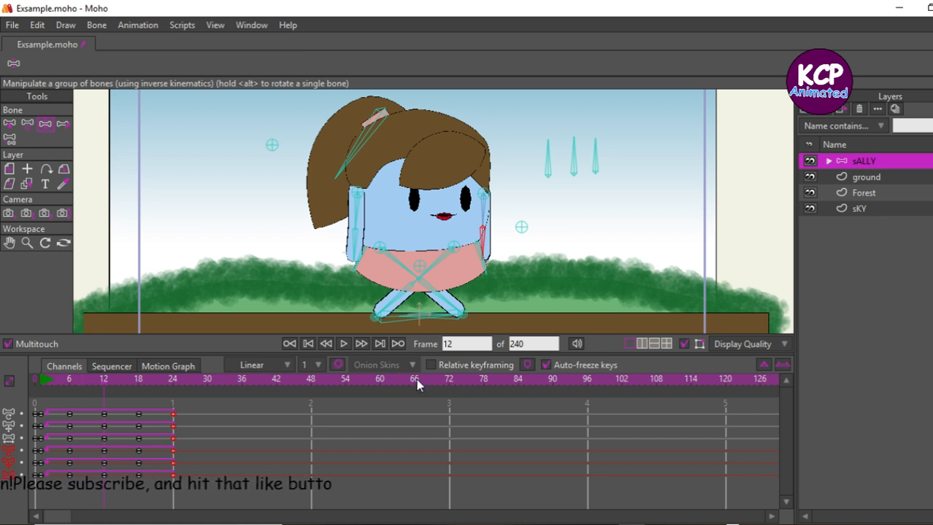
# - Select the bones of both arms, delete their keyframes at frames 6 and 18, and preview the walk cycle
pyautogui.click(67, 381)
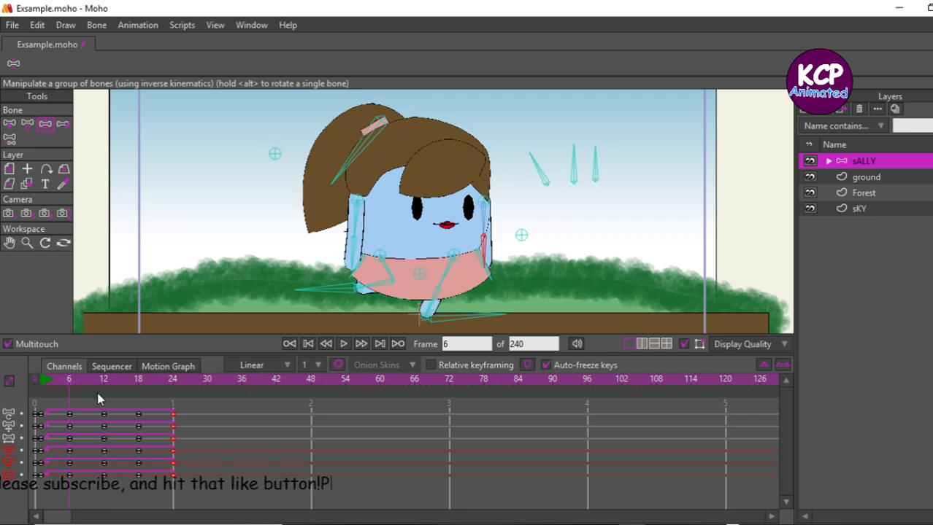
pyautogui.click(9, 123)
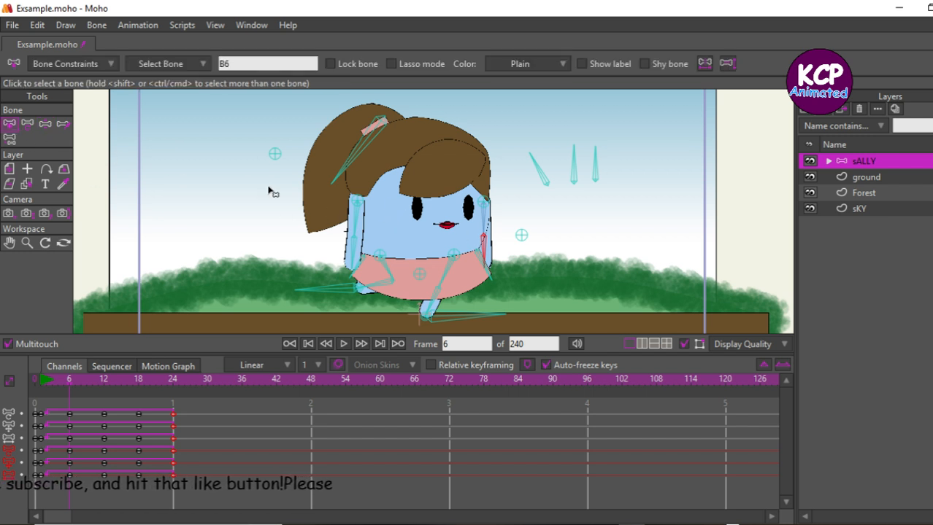
pyautogui.click(358, 251)
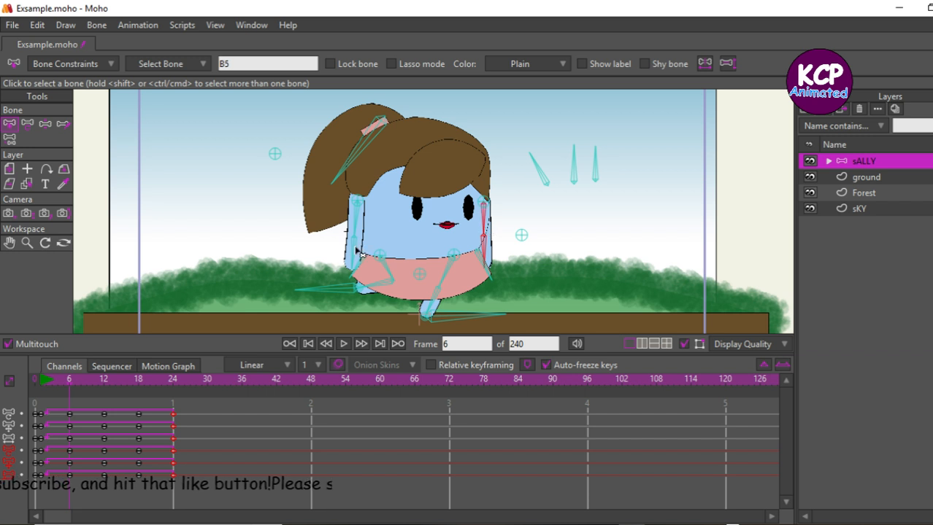
pyautogui.click(356, 250)
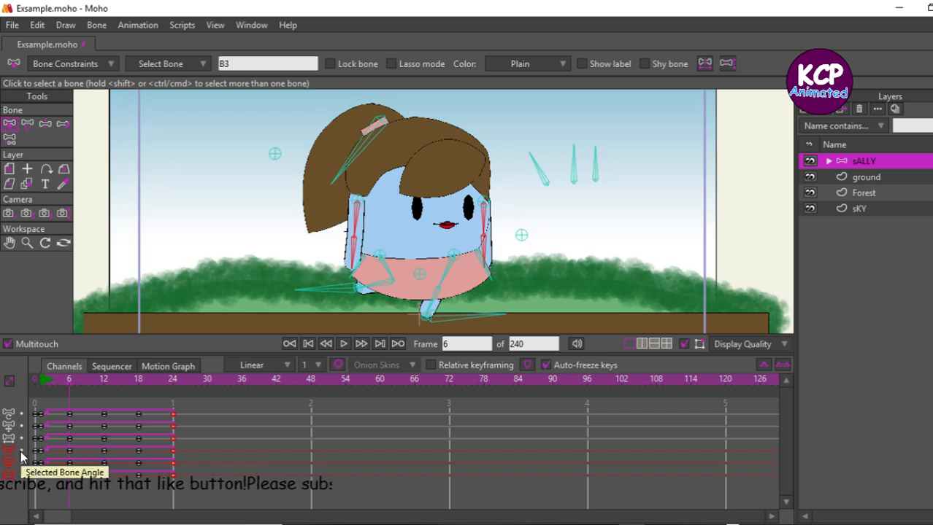
pyautogui.moveTo(62, 448); pyautogui.dragTo(92, 456)
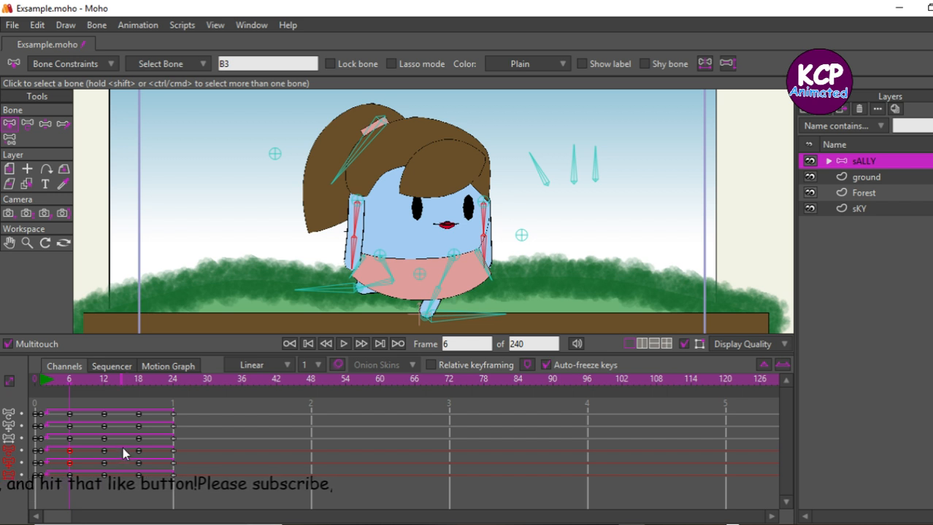
pyautogui.moveTo(126, 447); pyautogui.dragTo(146, 465)
pyautogui.press('Delete')
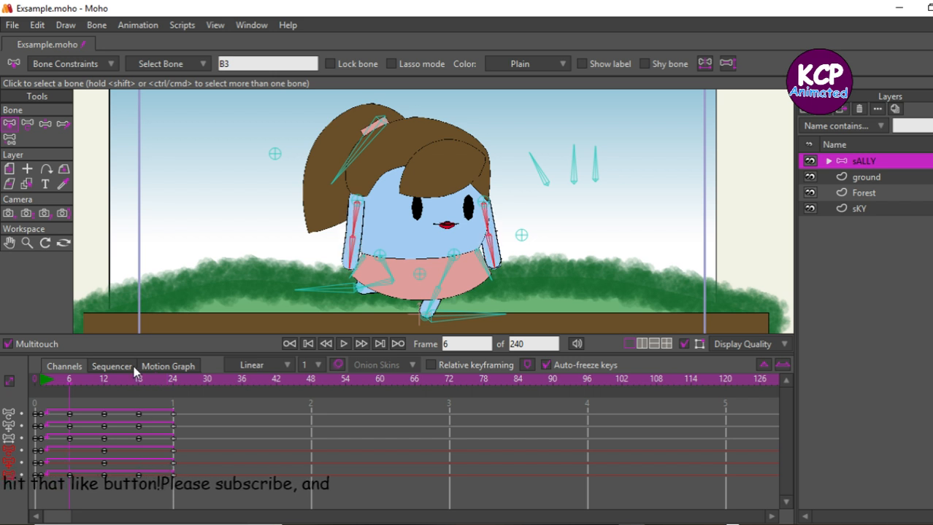
pyautogui.press('space')
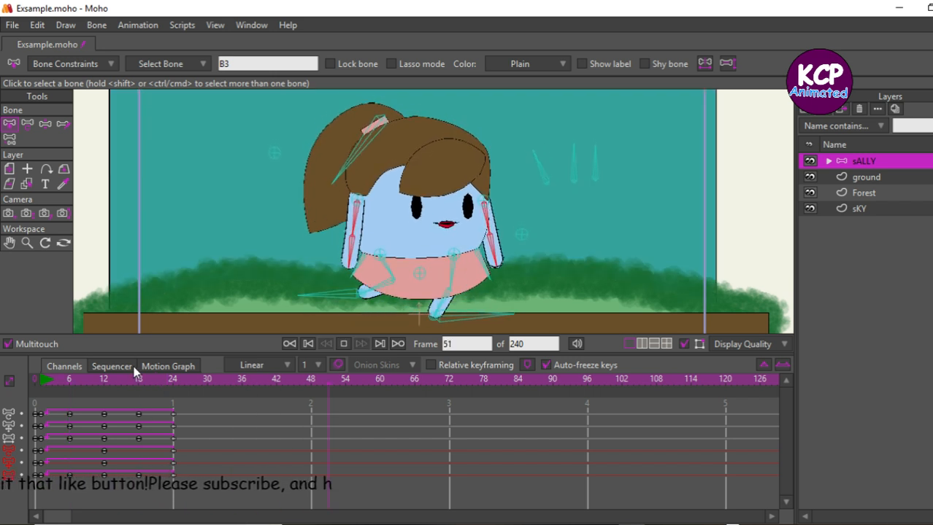
pyautogui.press('space')
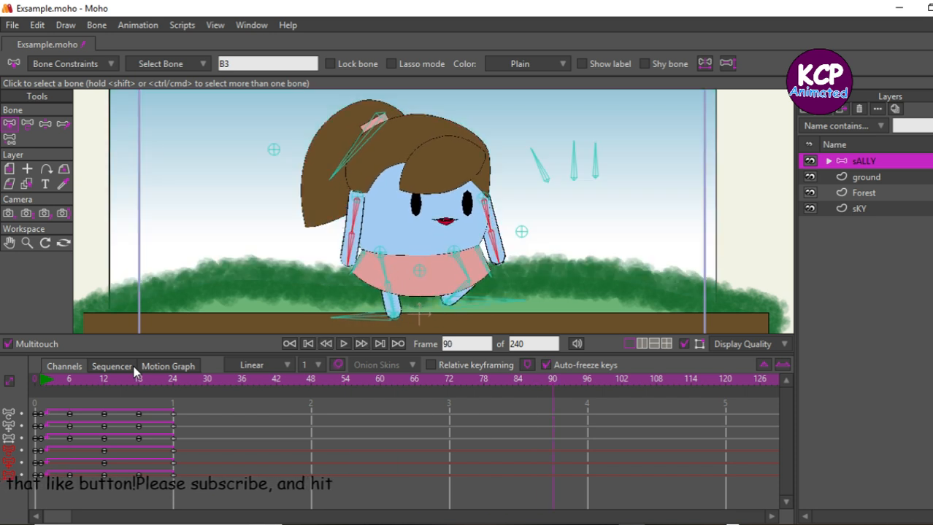
pyautogui.moveTo(155, 383); pyautogui.dragTo(201, 398)
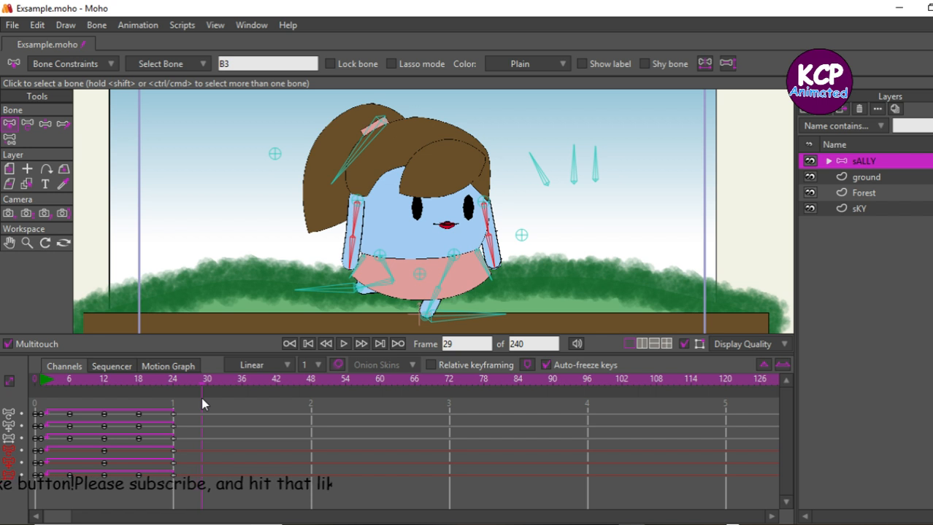
# - Create a new action named Walk Side for the sALLY layer
pyautogui.hotkey('ctrl', 'shift', 'a')
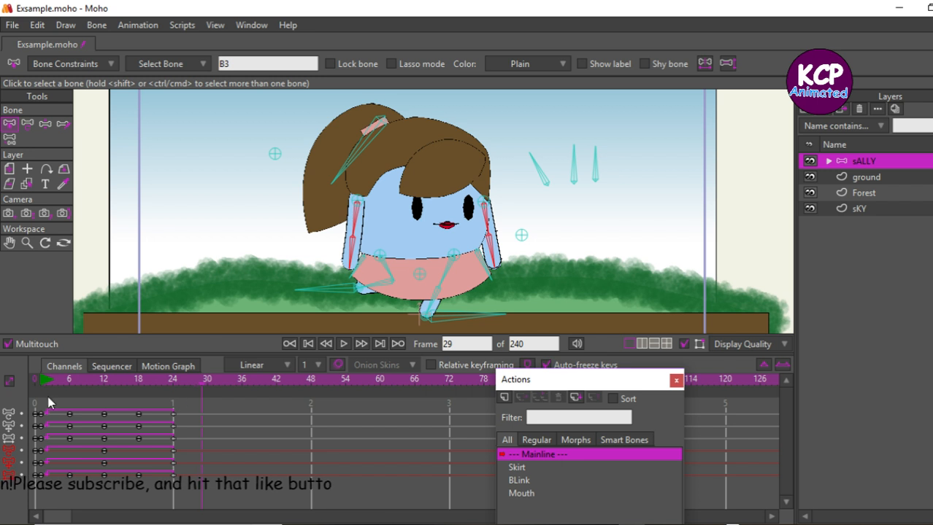
pyautogui.click(503, 399)
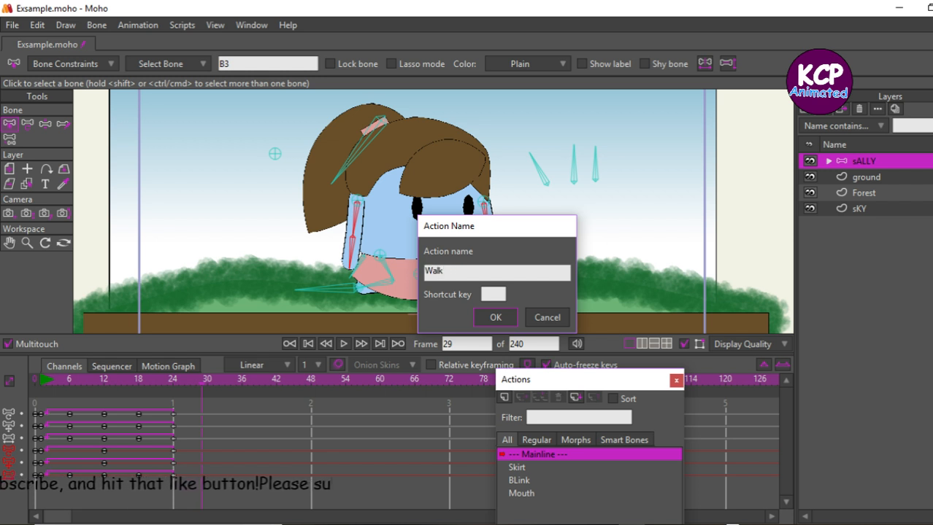
pyautogui.press('Return')
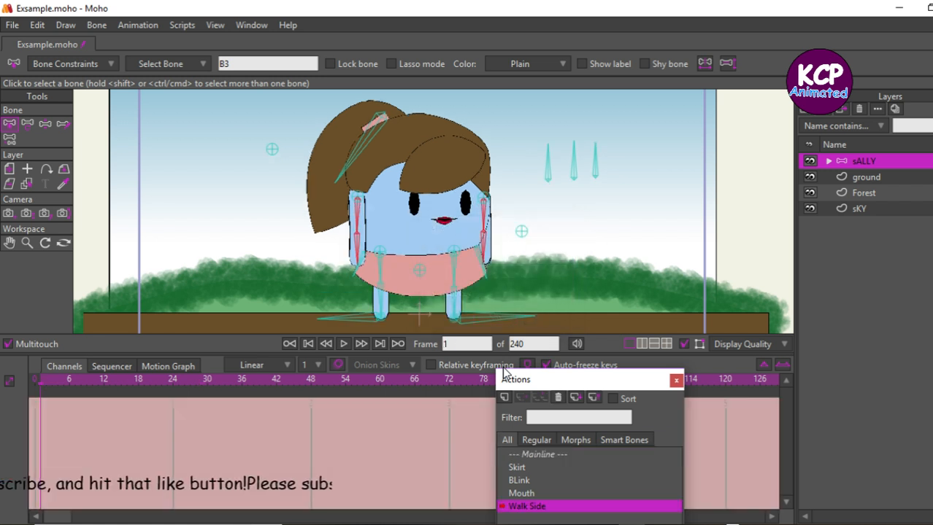
# - Insert a copy of the Mainline animation into the Walk Side action and return to Mainline
pyautogui.click(536, 454)
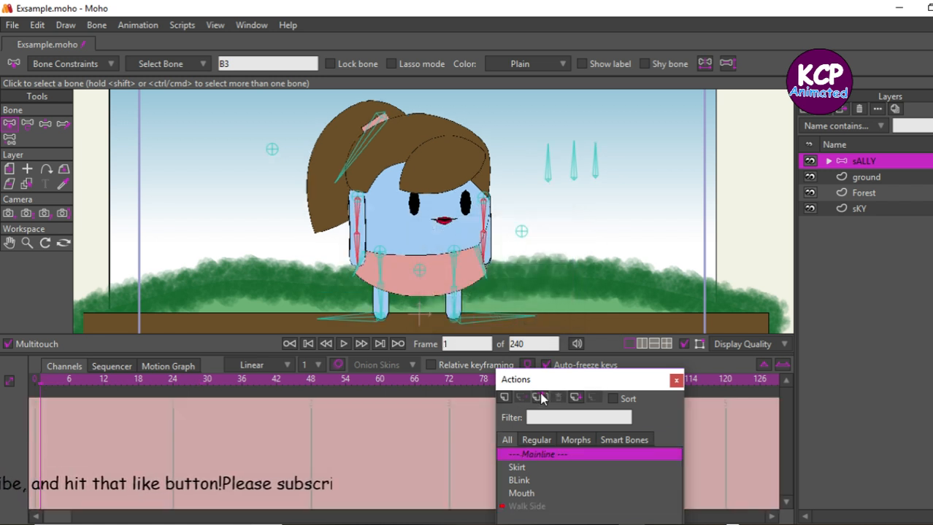
pyautogui.click(542, 398)
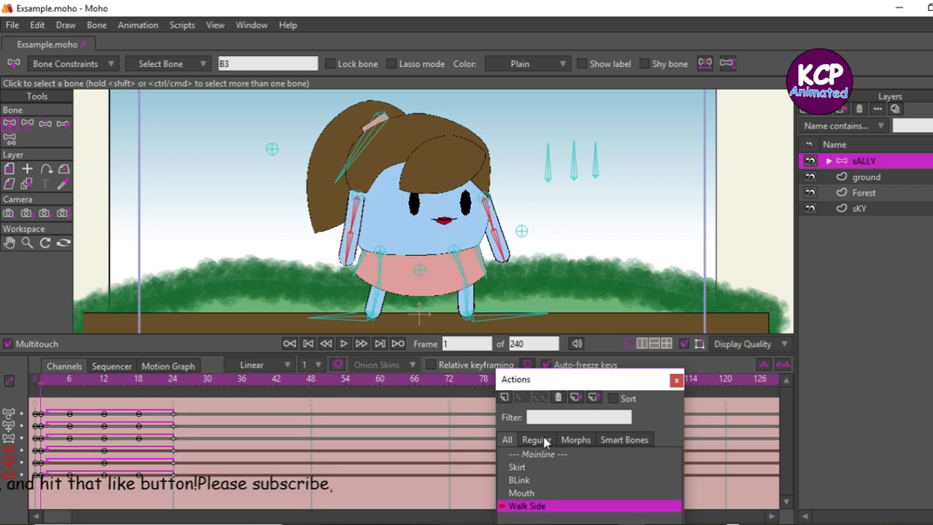
pyautogui.click(523, 451)
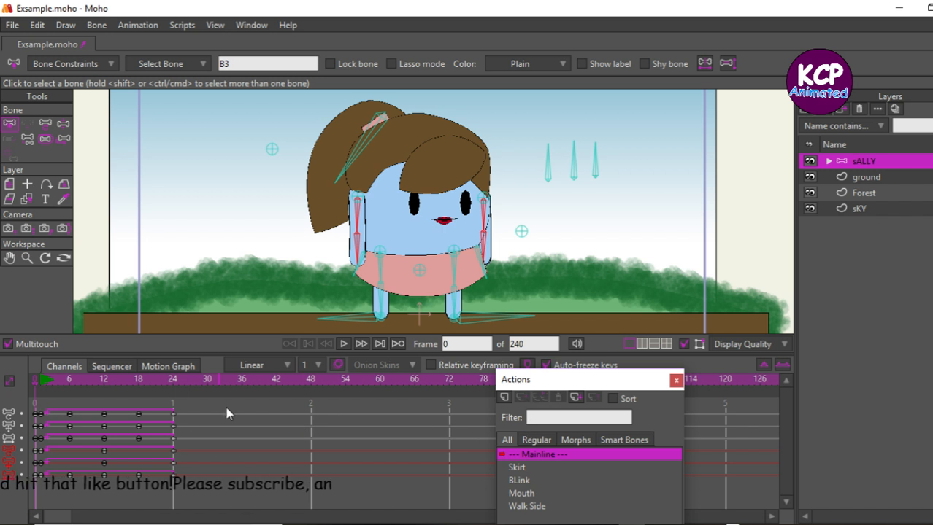
# - Delete all the walk keyframes from the Mainline timeline, including those at frames 0 and 1
pyautogui.moveTo(234, 408); pyautogui.dragTo(70, 490)
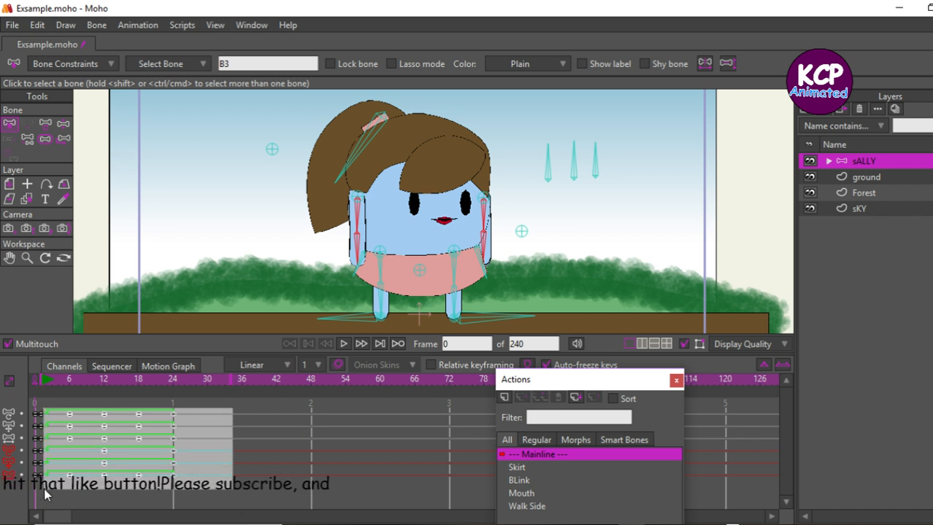
pyautogui.press('Delete')
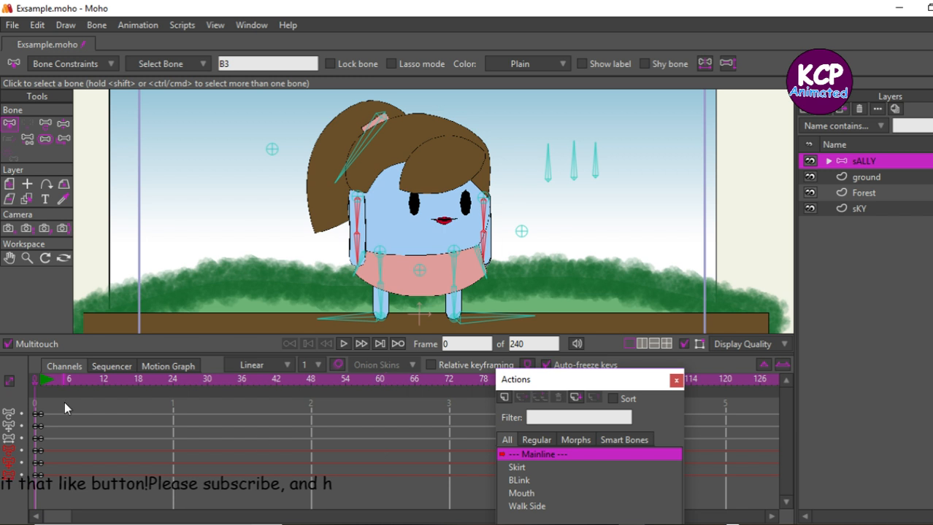
pyautogui.moveTo(56, 406); pyautogui.dragTo(38, 484)
pyautogui.press('Delete')
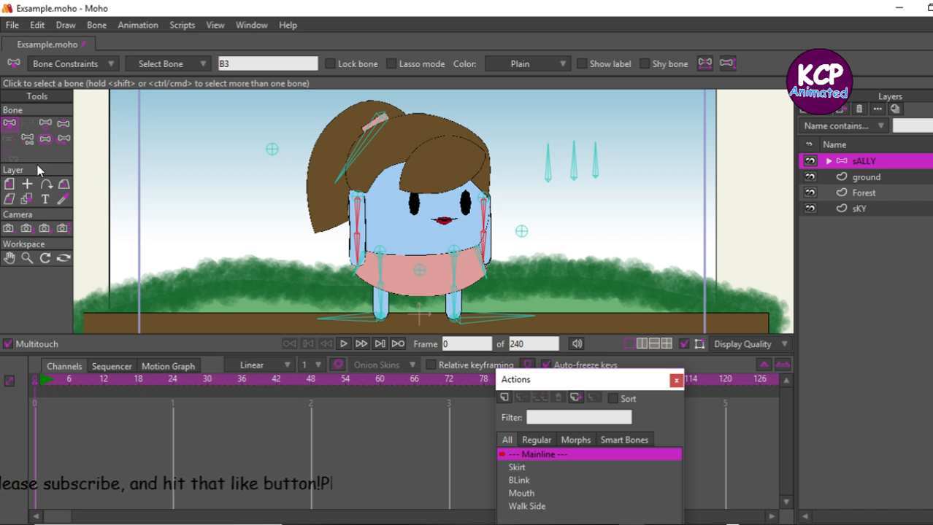
# - At frame 1, move the sALLY layer off the left side of the scene to X -2.5351
pyautogui.press('Right')
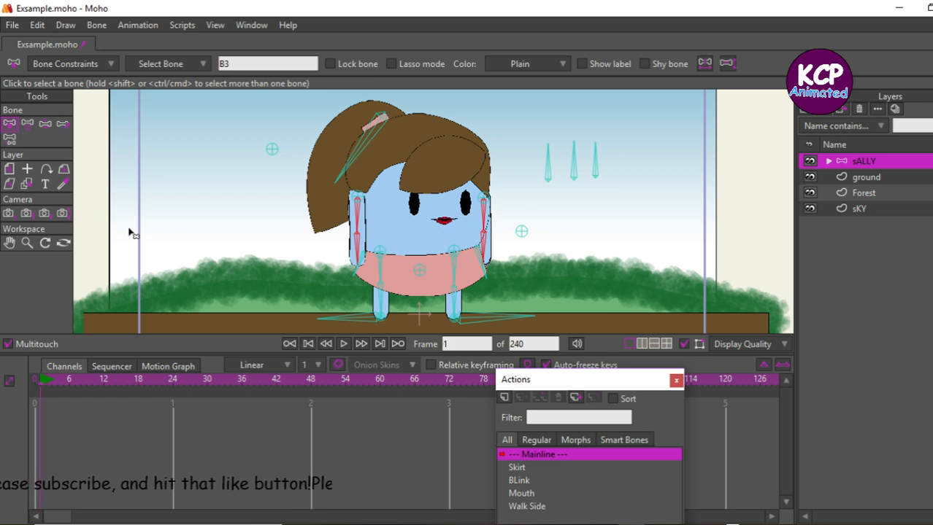
pyautogui.click(9, 169)
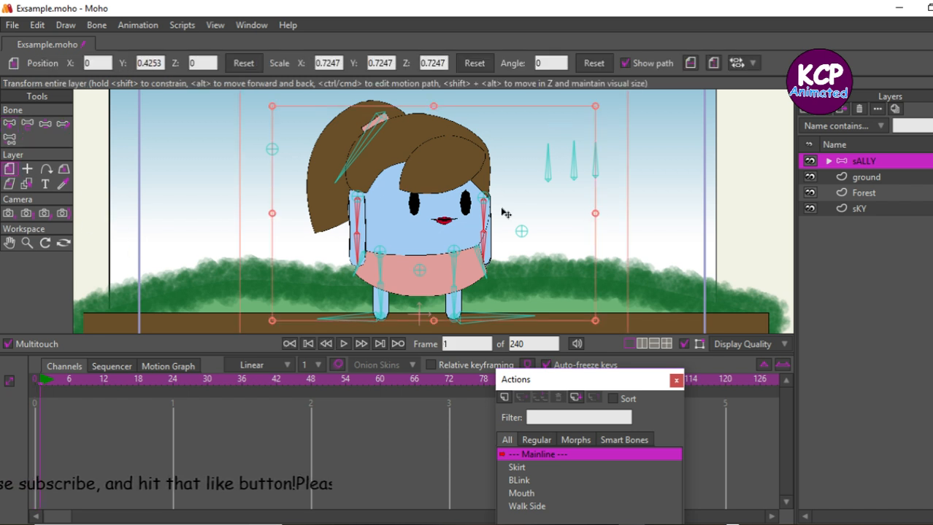
pyautogui.moveTo(428, 227); pyautogui.dragTo(47, 228)
pyautogui.moveTo(19, 259); pyautogui.dragTo(23, 258)
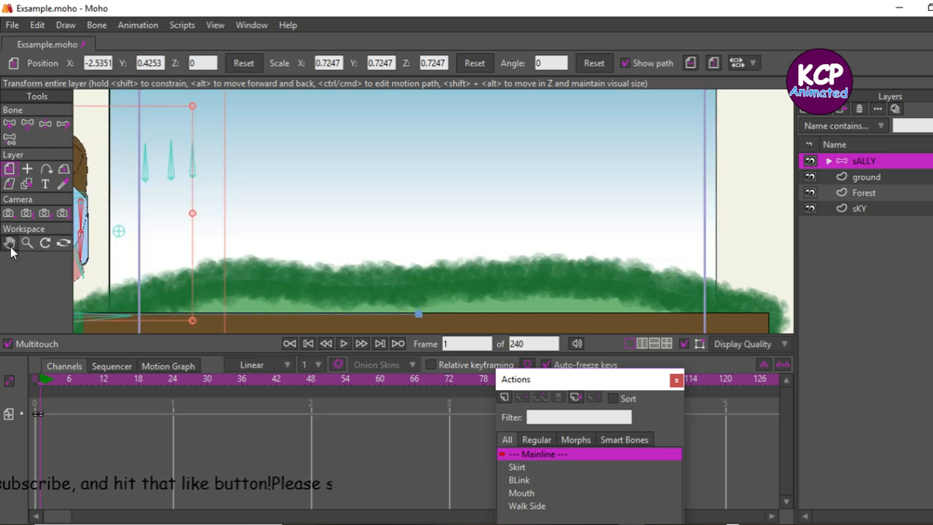
# - At frame 72, move the sALLY layer off the right side of the scene to X 2.6075, and scrub back through the motion
pyautogui.click(448, 379)
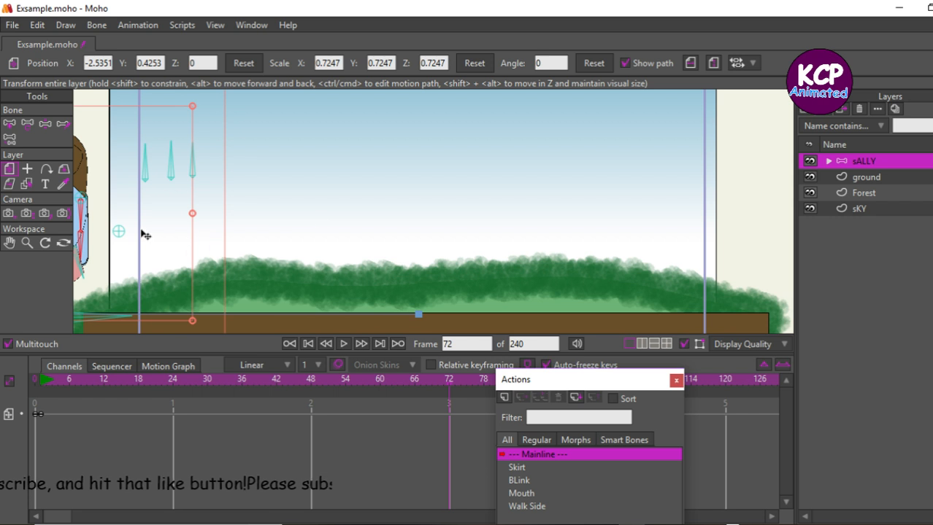
pyautogui.moveTo(124, 229); pyautogui.dragTo(918, 326)
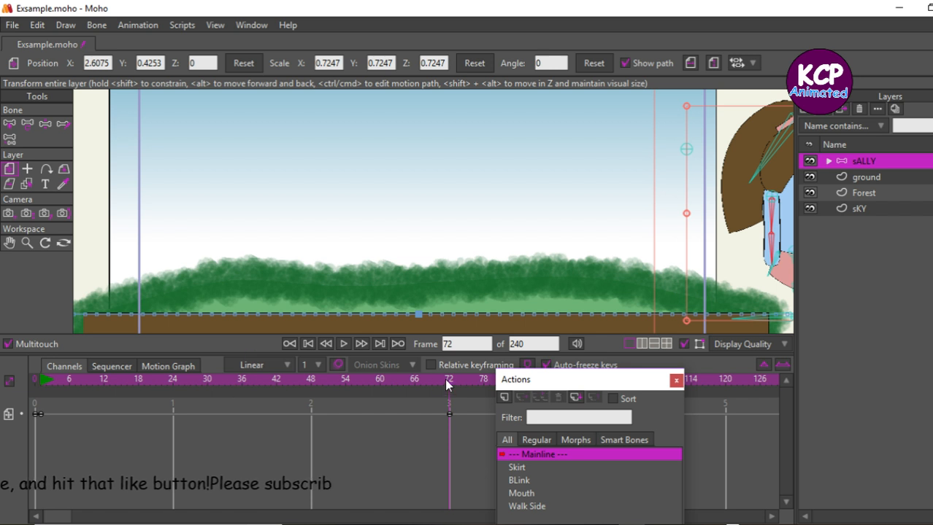
pyautogui.moveTo(443, 379); pyautogui.dragTo(46, 413)
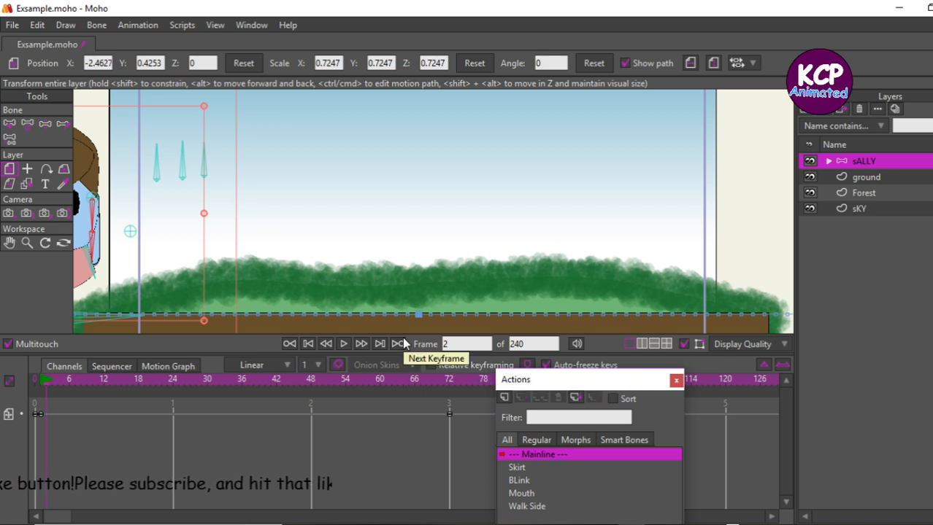
# - Insert the Walk Side action as a reference at frame 1 and preview the character walking across the scene
pyautogui.press('Left')
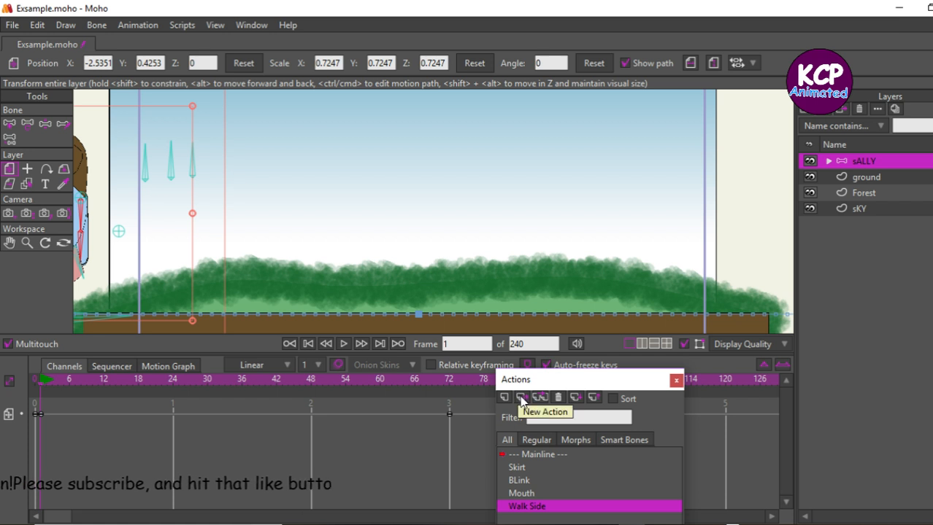
pyautogui.click(522, 399)
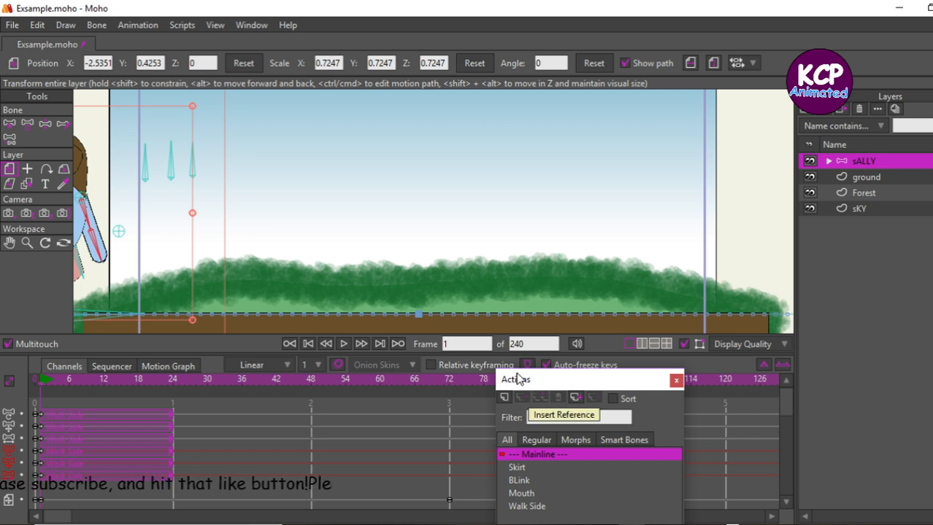
pyautogui.press('space')
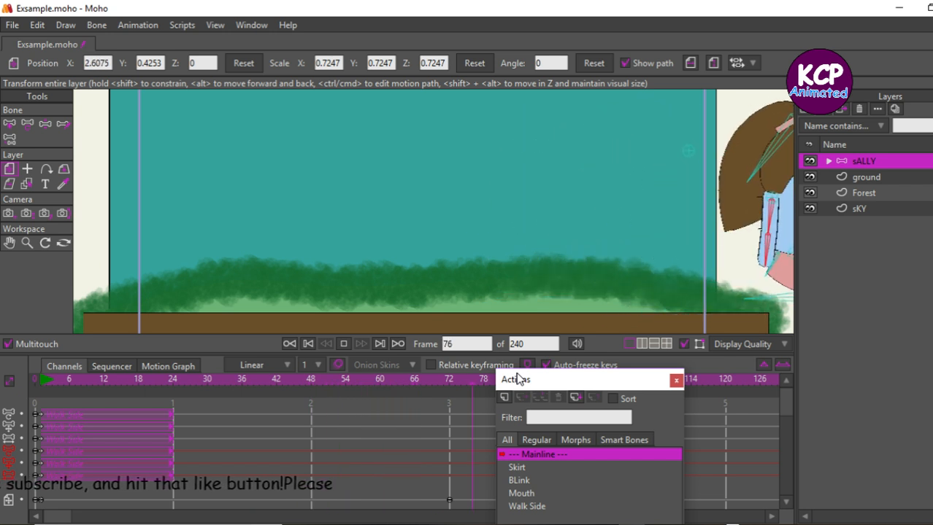
pyautogui.press('space')
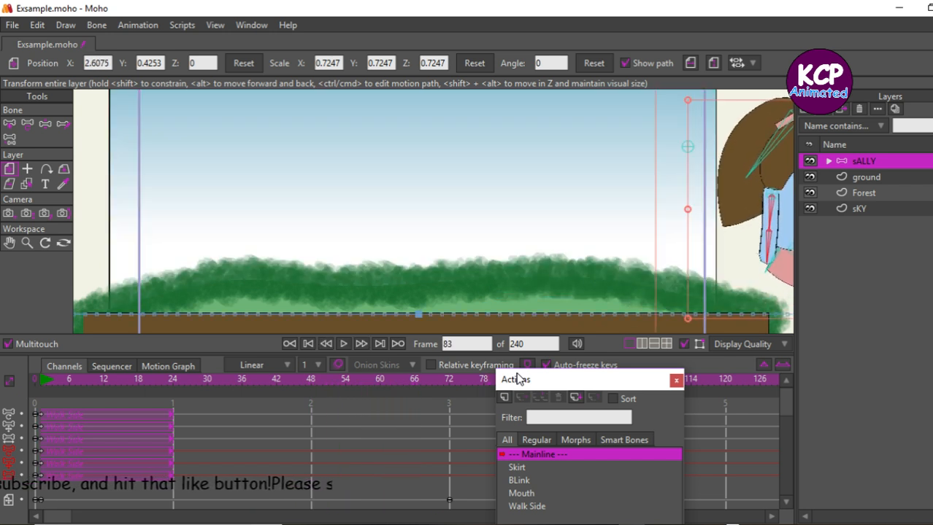
pyautogui.moveTo(449, 381); pyautogui.dragTo(257, 413)
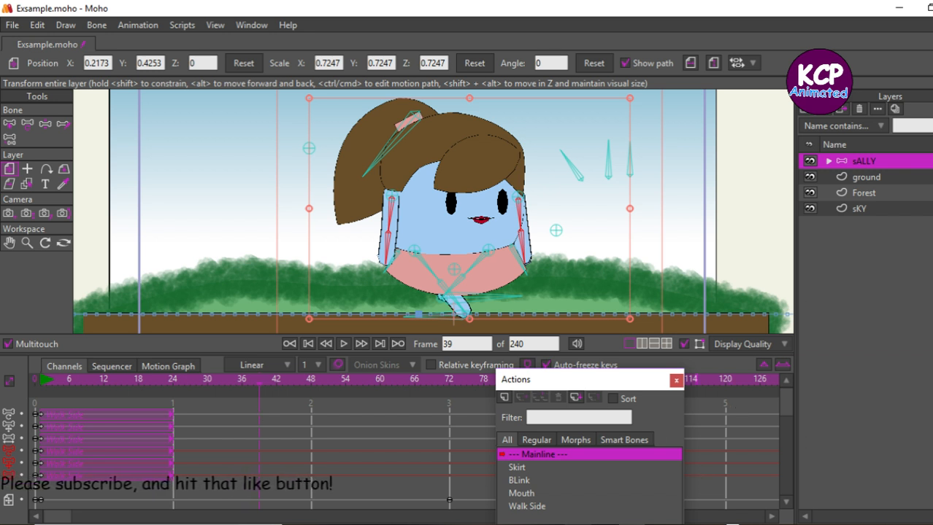
pyautogui.hotkey('alt', 'Tab')
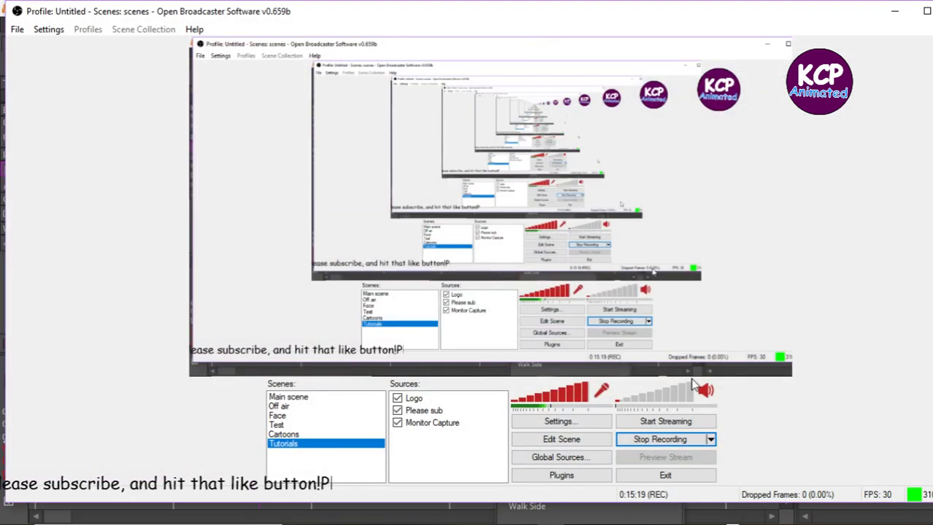